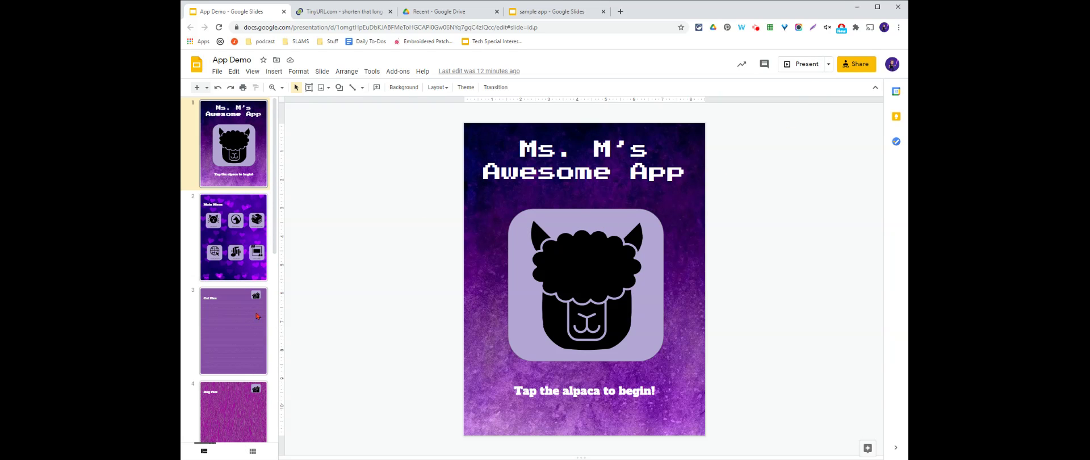
Upload a cat GIF from the computer onto the Cat Pics slide
{"action": "left_click", "coordinate": [232, 332]}
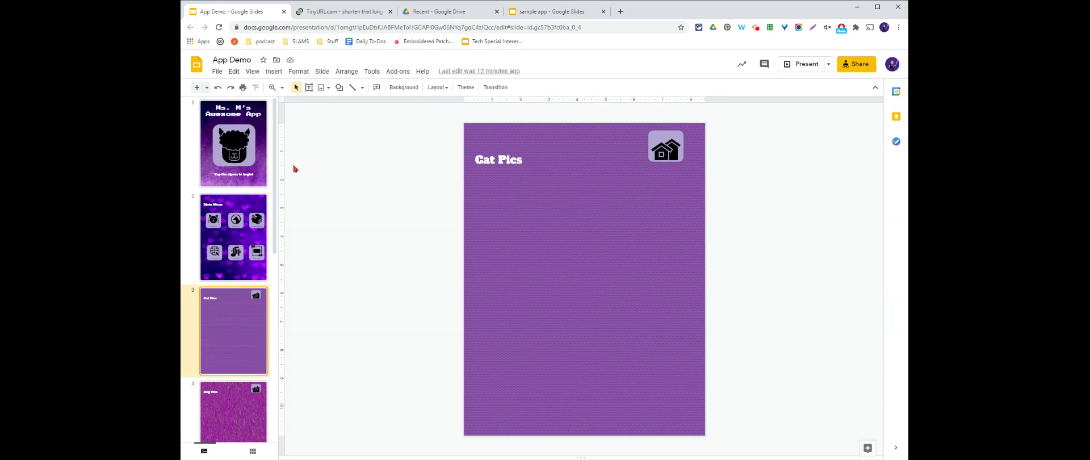
{"action": "left_click", "coordinate": [323, 88]}
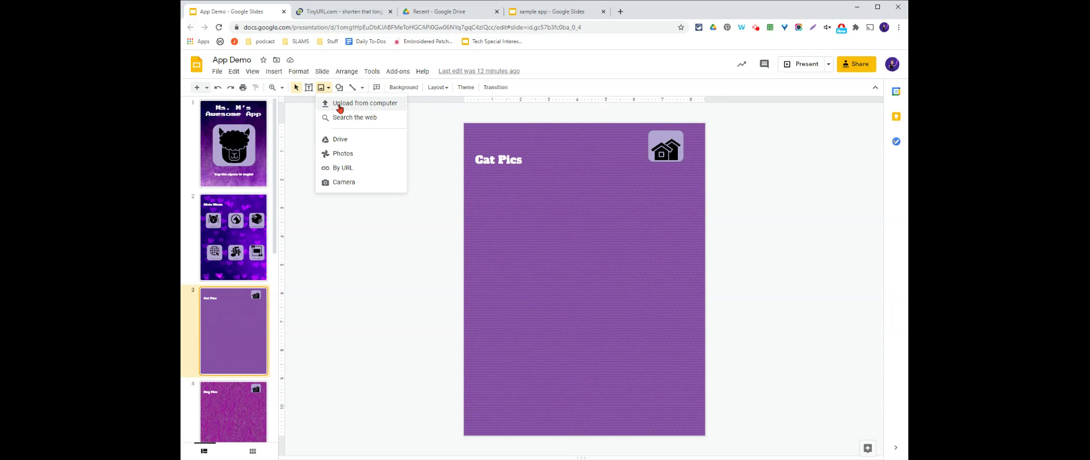
{"action": "left_click", "coordinate": [340, 107]}
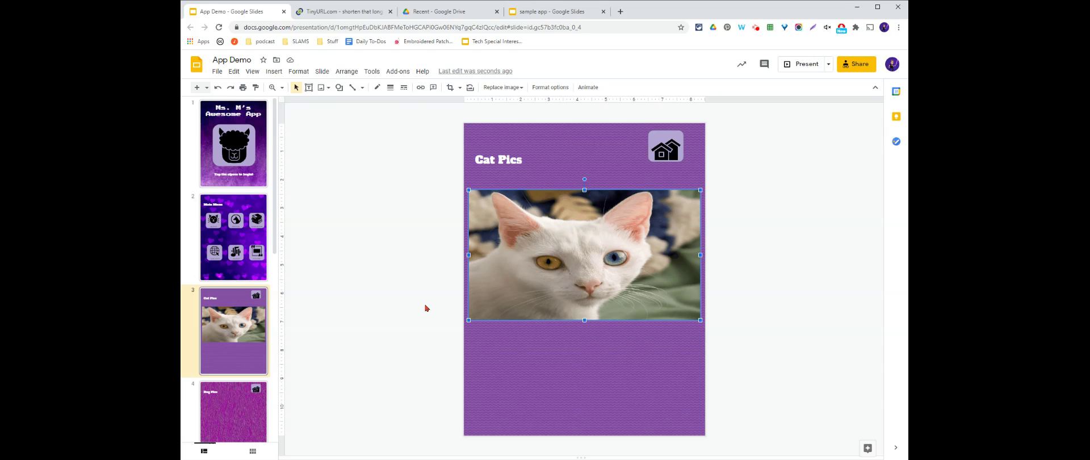
Upload a dog GIF from the computer onto the Dog Pics slide
{"action": "scroll", "coordinate": [250, 272], "scroll_direction": "down", "scroll_amount": 2}
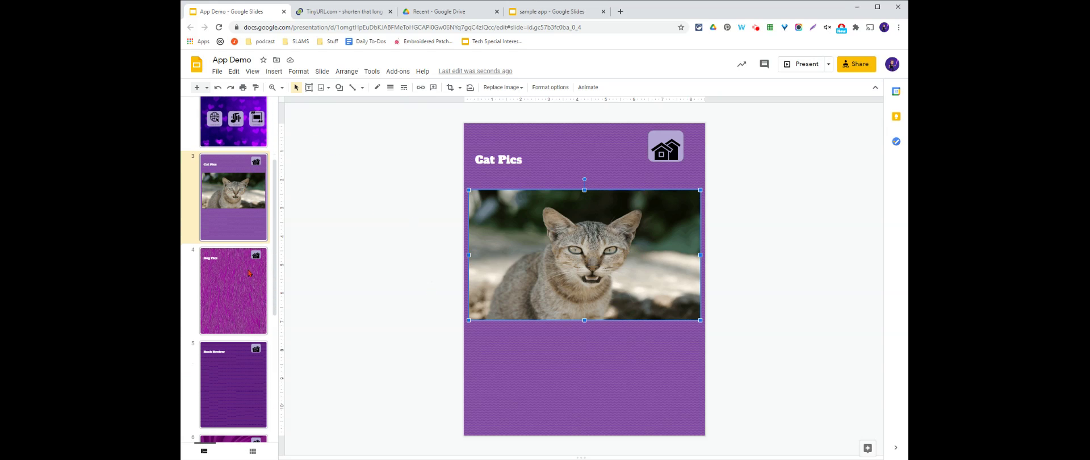
{"action": "left_click", "coordinate": [242, 279]}
{"action": "left_click", "coordinate": [321, 87]}
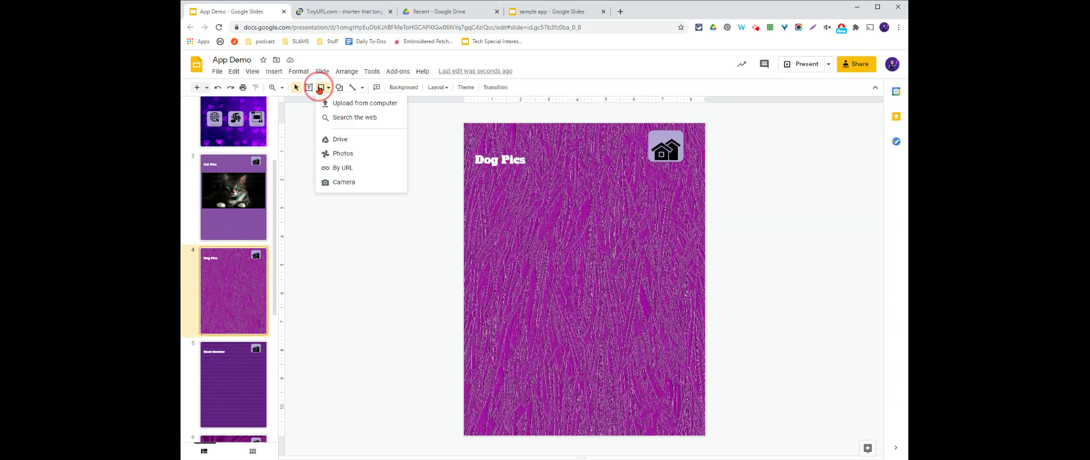
{"action": "left_click", "coordinate": [346, 105]}
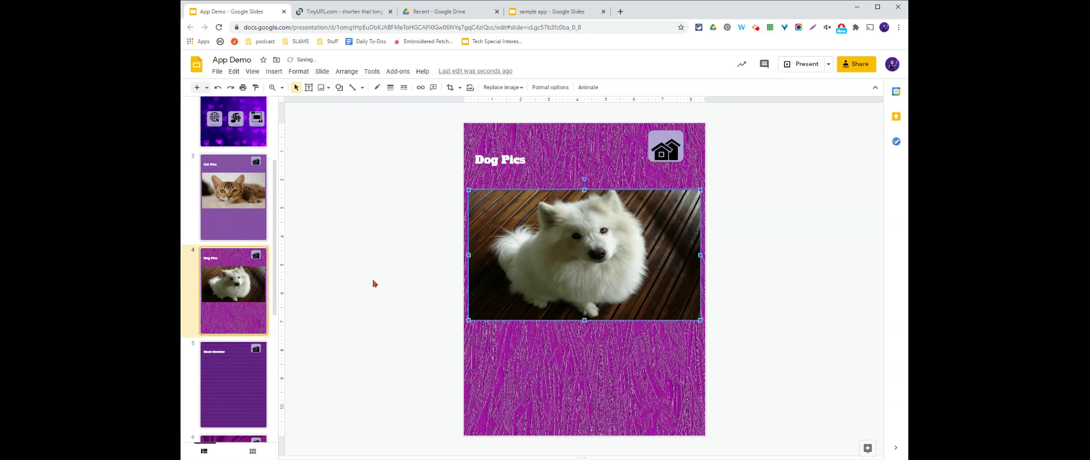
Draw a large rounded rectangle under the Book Review title on slide 5
{"action": "left_click", "coordinate": [226, 386]}
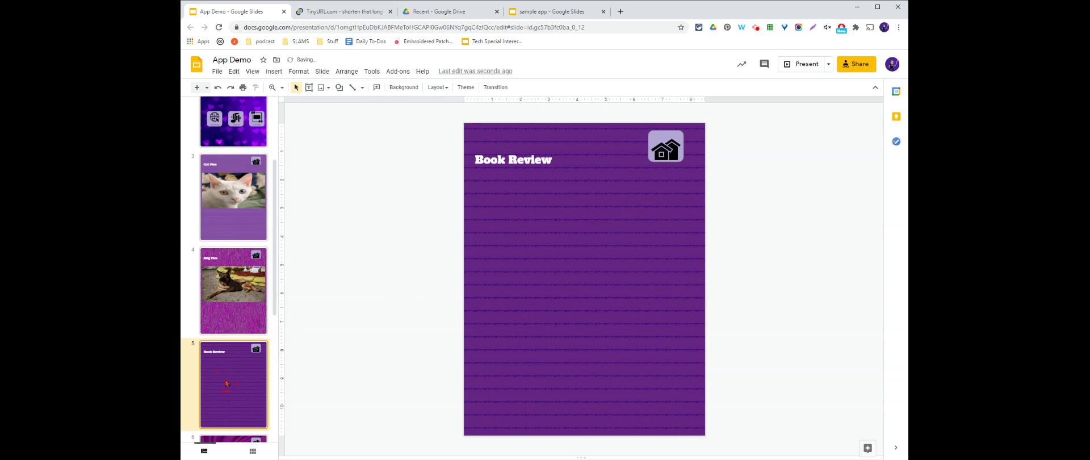
{"action": "scroll", "coordinate": [226, 383], "scroll_direction": "down", "scroll_amount": 4}
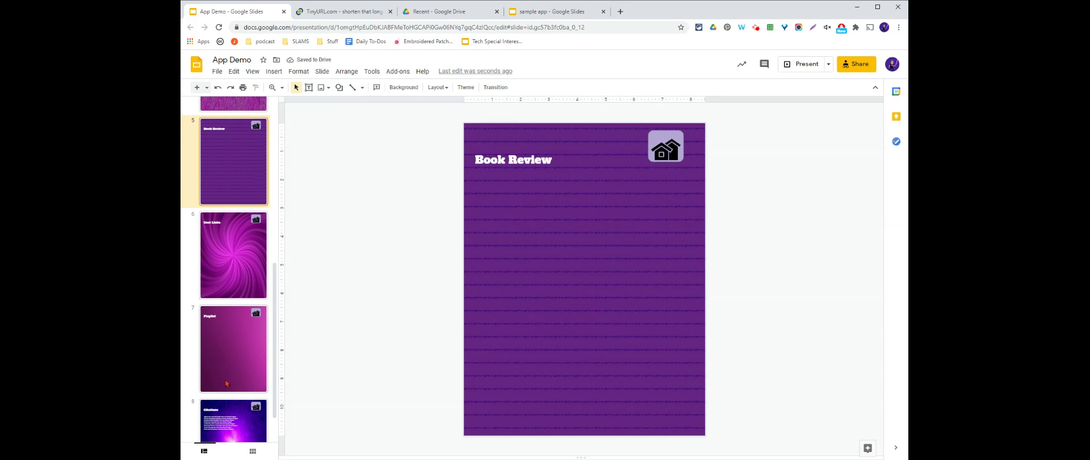
{"action": "scroll", "coordinate": [225, 380], "scroll_direction": "up", "scroll_amount": 4}
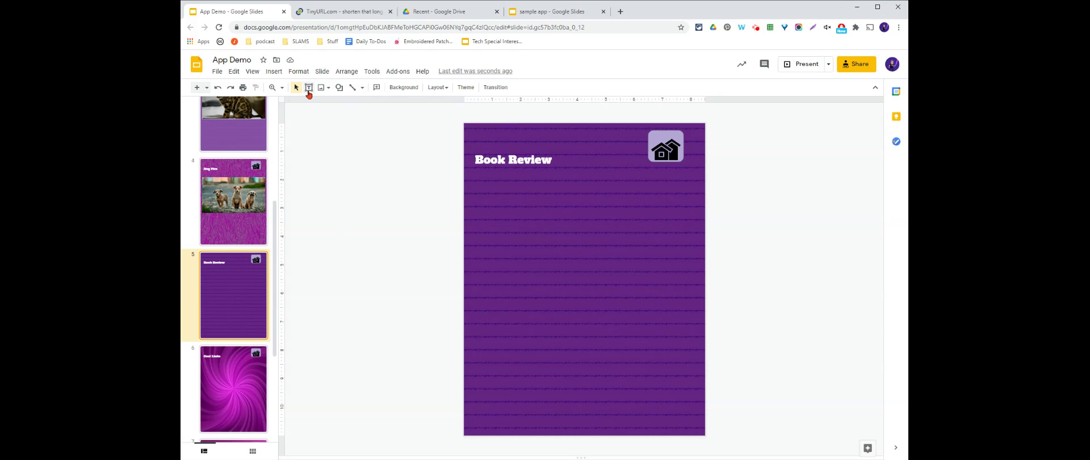
{"action": "left_click", "coordinate": [308, 90]}
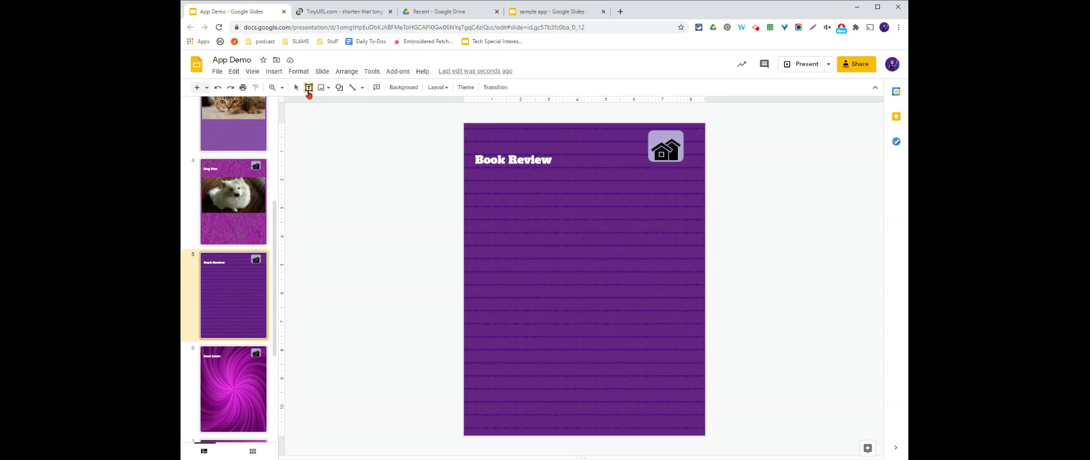
{"action": "left_click", "coordinate": [340, 88]}
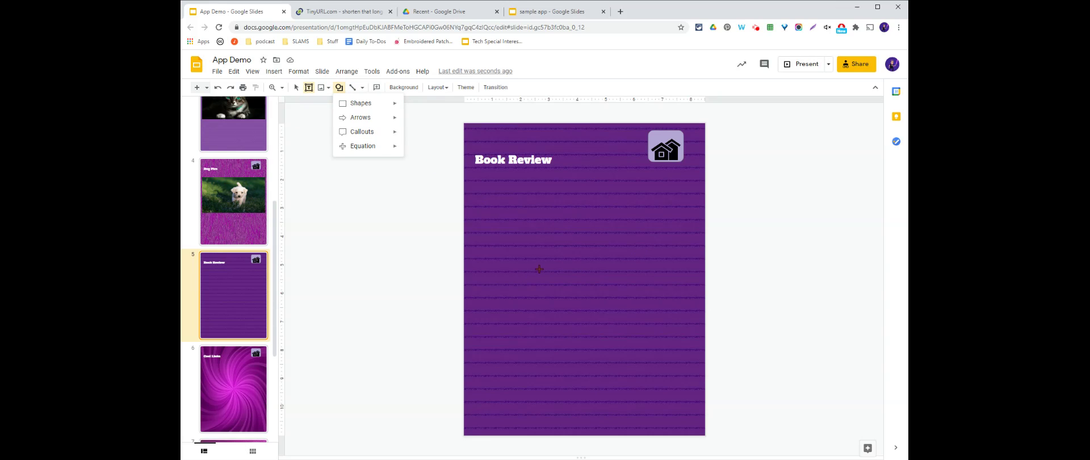
{"action": "mouse_move", "coordinate": [352, 105]}
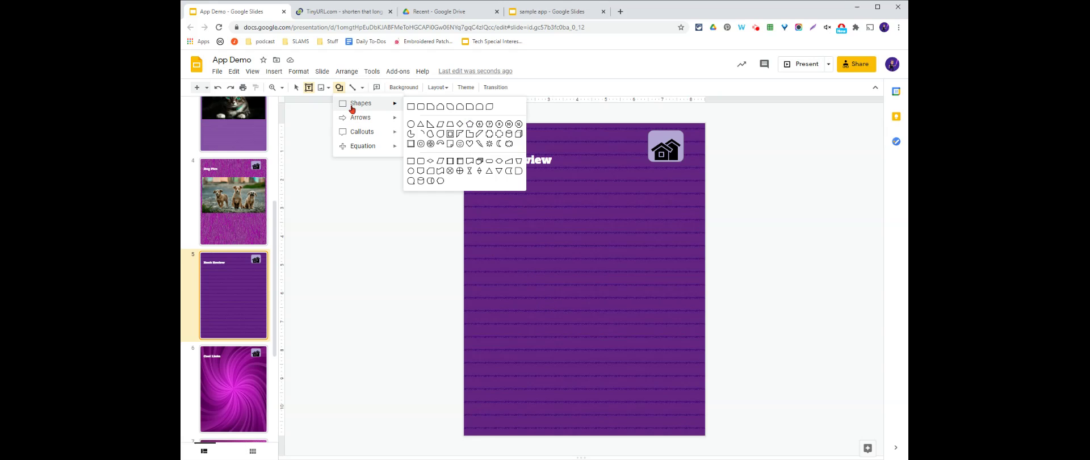
{"action": "left_click", "coordinate": [423, 107]}
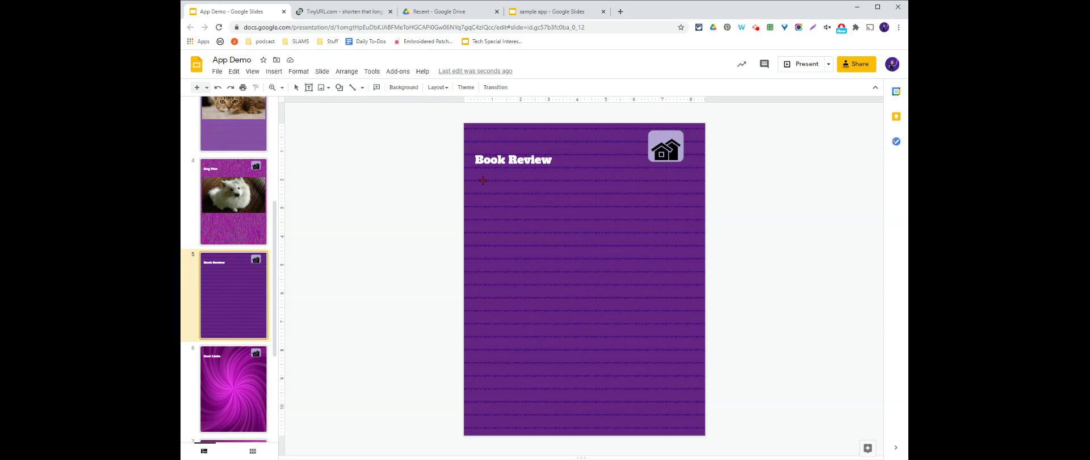
{"action": "left_click_drag", "start_coordinate": [477, 180], "coordinate": [691, 422]}
Fill the Book Review rectangle light purple and make the fill about half transparent
{"action": "left_click", "coordinate": [376, 86]}
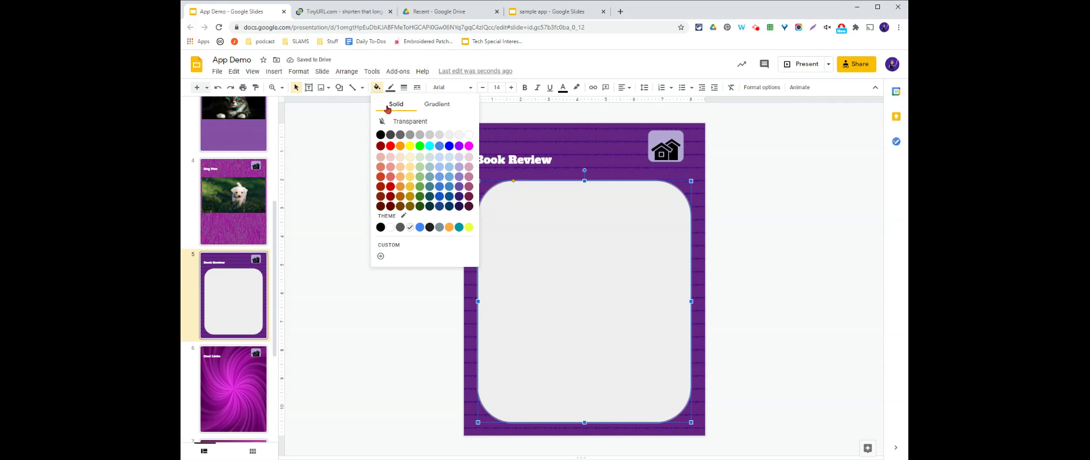
{"action": "left_click", "coordinate": [459, 167]}
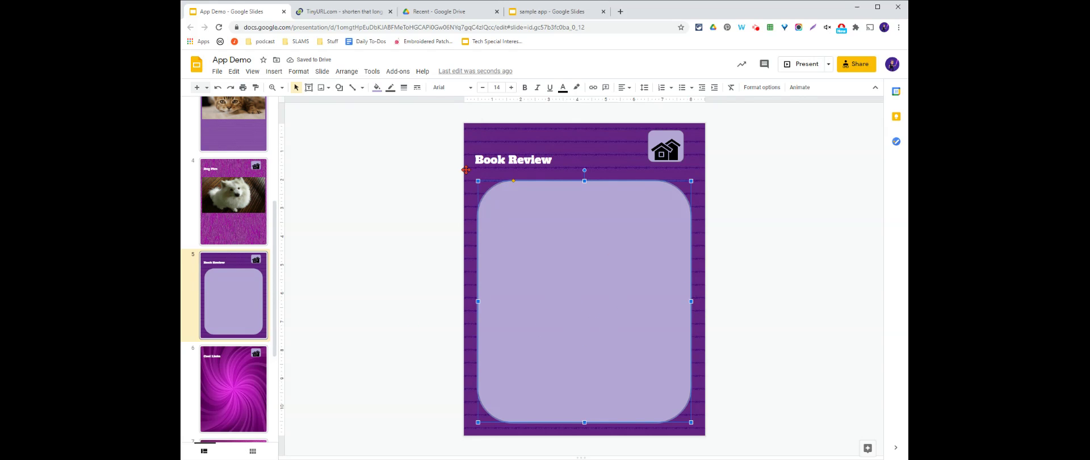
{"action": "left_click", "coordinate": [376, 89]}
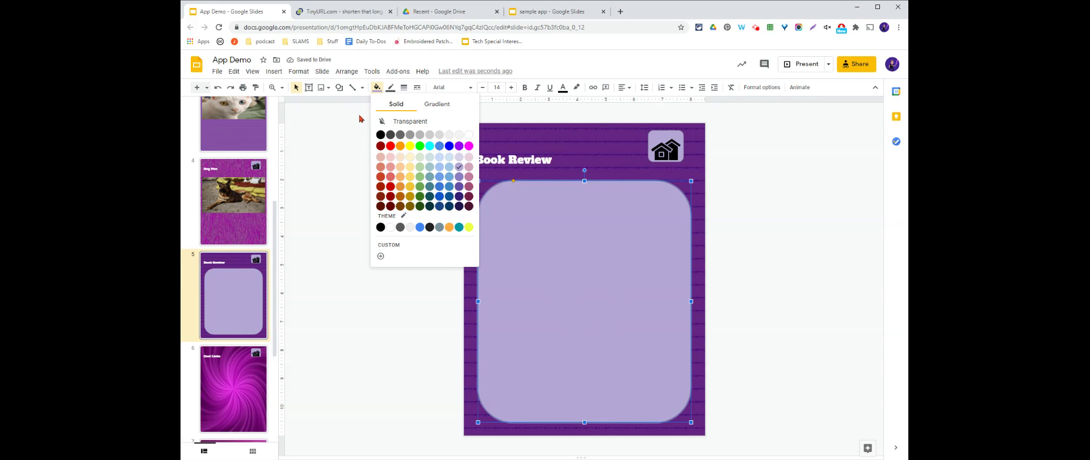
{"action": "left_click", "coordinate": [402, 251]}
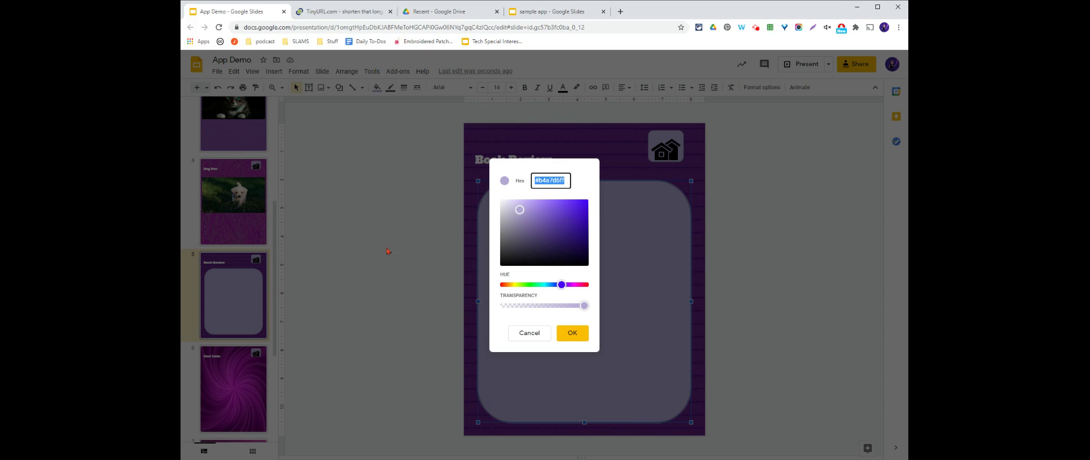
{"action": "left_click", "coordinate": [583, 306]}
{"action": "left_click_drag", "start_coordinate": [584, 308], "coordinate": [546, 316]}
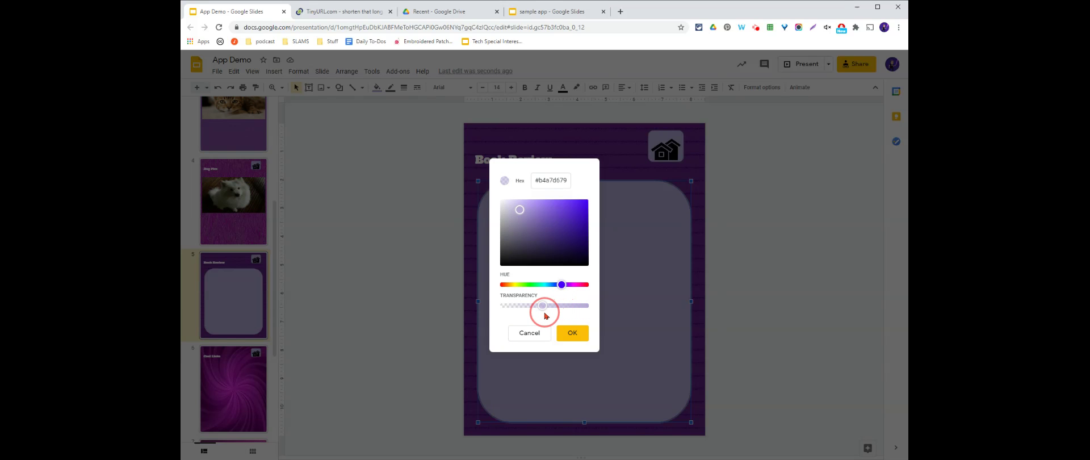
{"action": "left_click", "coordinate": [572, 333]}
{"action": "left_click", "coordinate": [379, 305]}
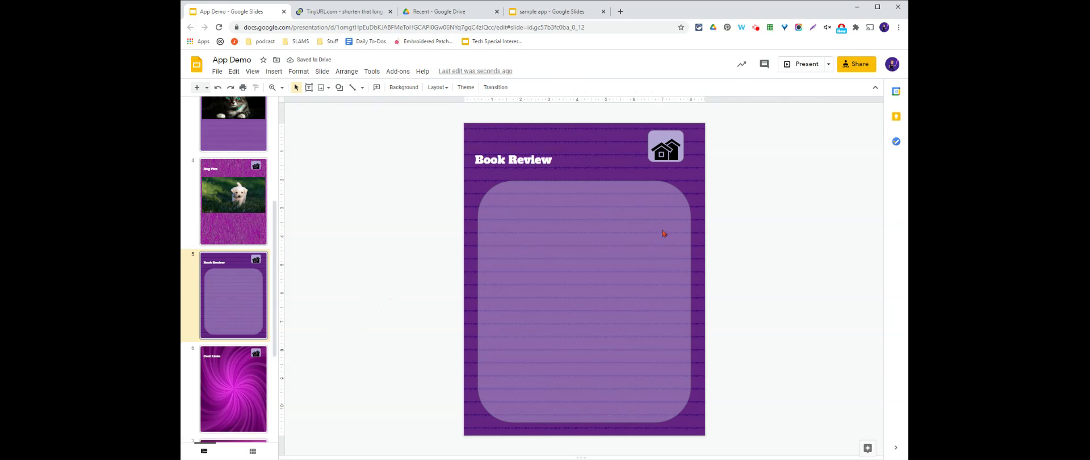
Paste the review of the novel Feed into the rounded rectangle, then move to Cool Links
{"action": "double_click", "coordinate": [538, 221]}
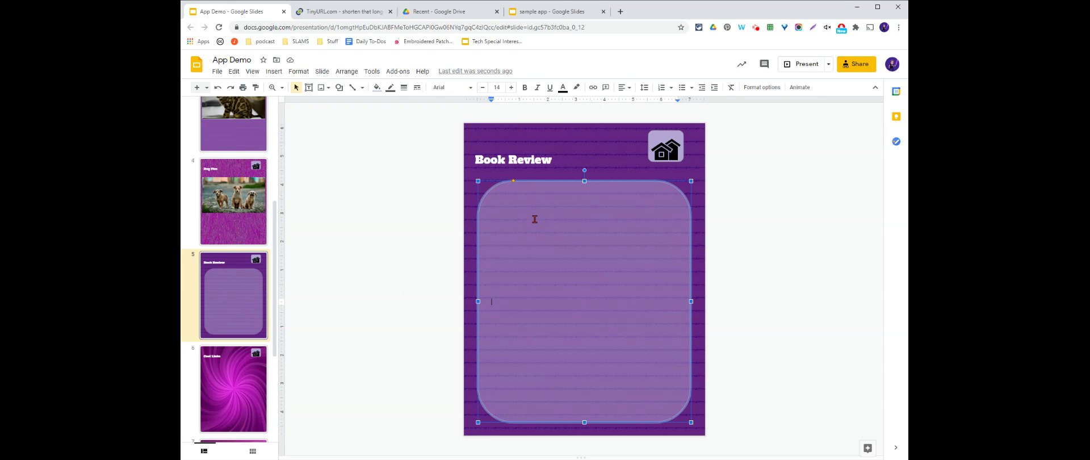
{"action": "type", "text": "Feed, by Mira Grant, is one of my favorite books.  It is a very different take on the zombie apocalypse genre.  George and her brother Shaun are newscasters in a digital age.  George is a \"Newsie\" who focuses on factual articles, while Shaun is an \"Irwin\" who loves adventure and poking zombies with a stick to see what happens. Chosen to cover a presidential campaign, George, Shaun, and the rest of their team battle zombies and uncover a massive conspiracy that threatens everyone."}
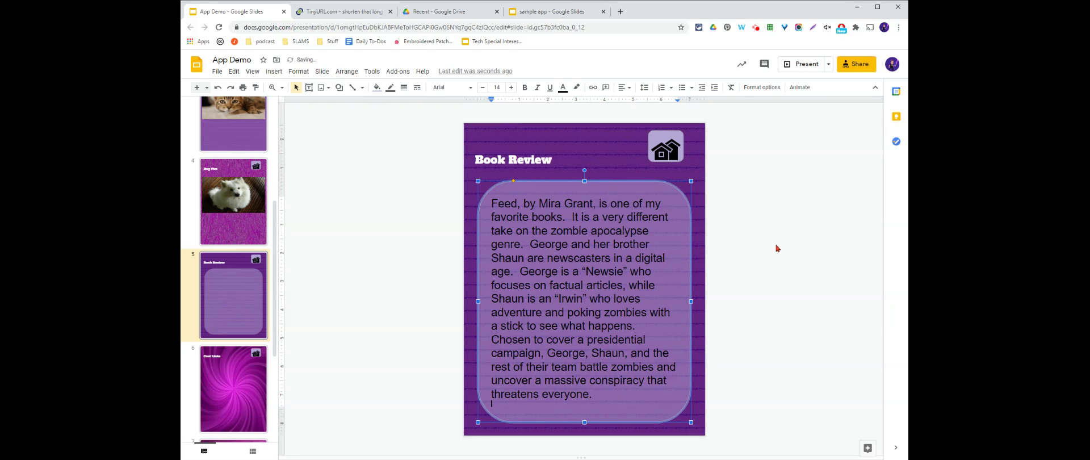
{"action": "left_click", "coordinate": [778, 249]}
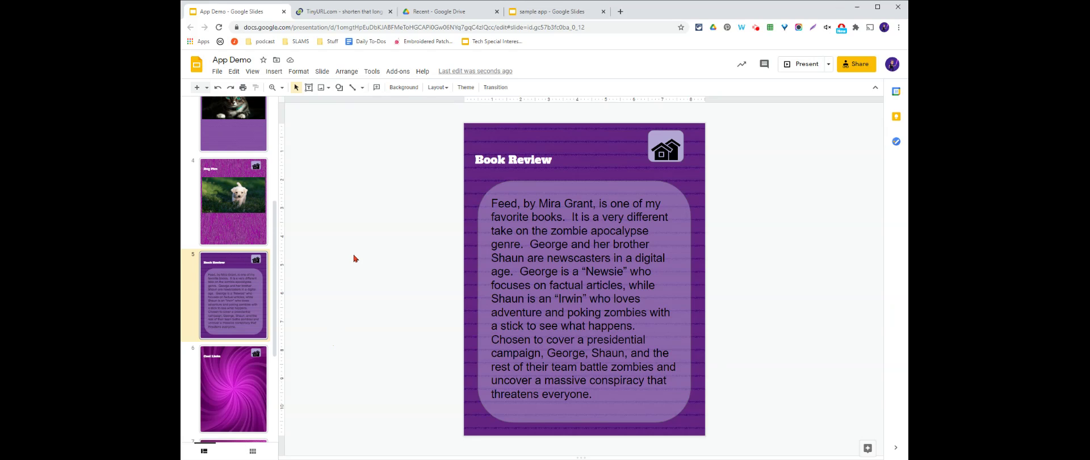
{"action": "key", "text": "Down"}
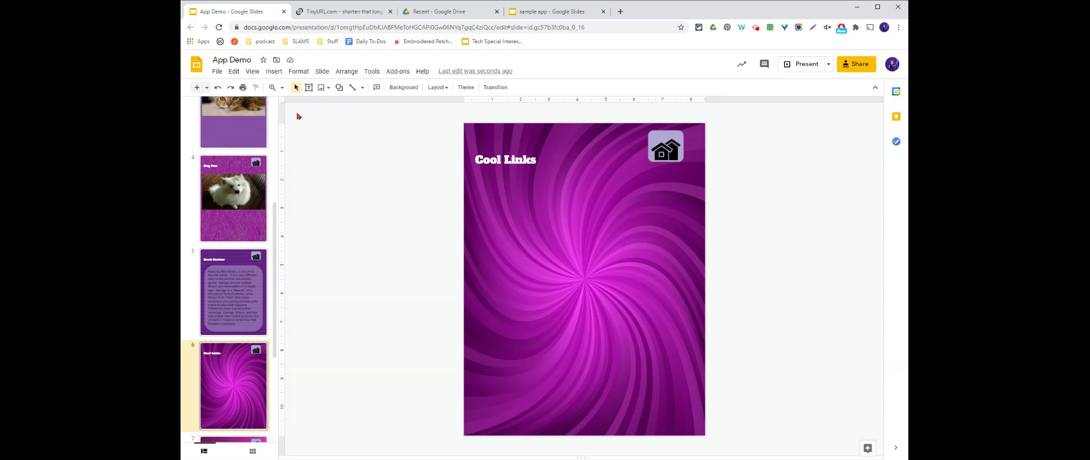
Draw a large folded-corner note shape under the Cool Links title
{"action": "left_click", "coordinate": [339, 91]}
{"action": "mouse_move", "coordinate": [356, 108]}
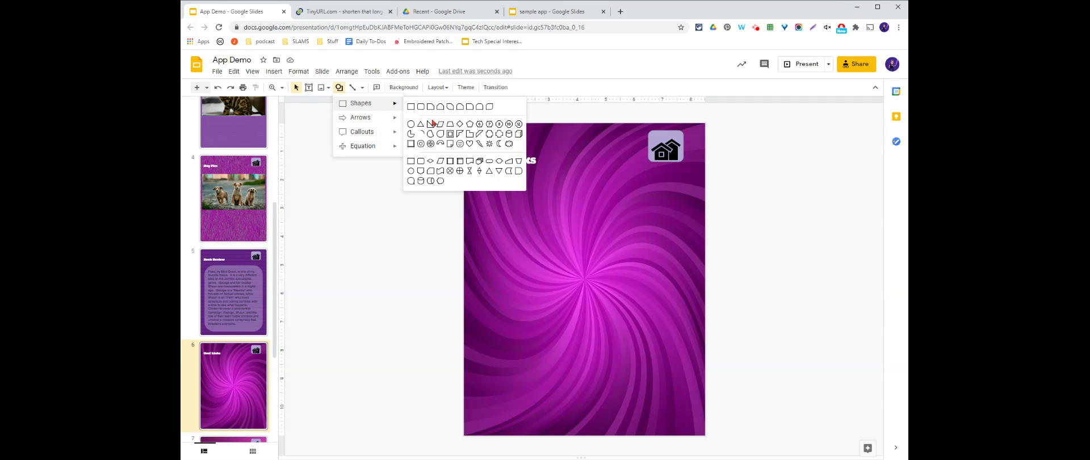
{"action": "left_click", "coordinate": [450, 146]}
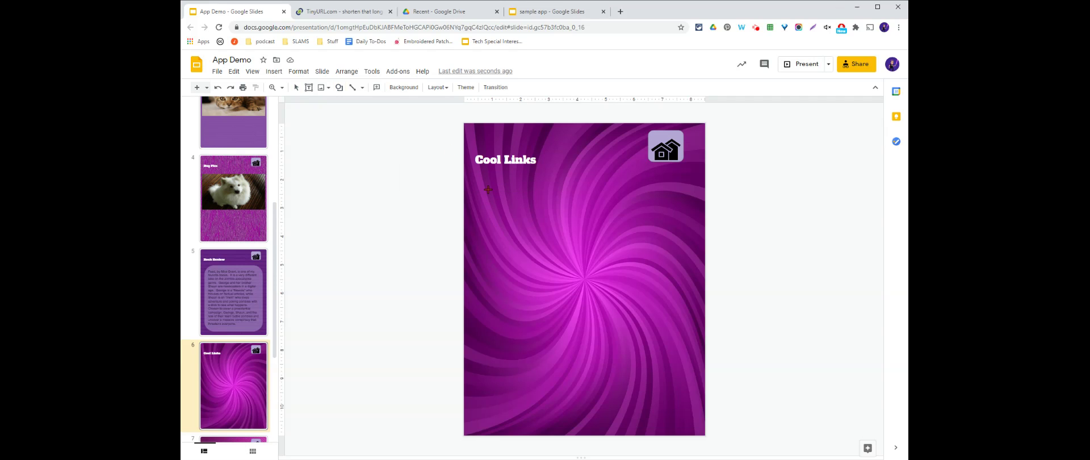
{"action": "mouse_move", "coordinate": [498, 213]}
{"action": "left_mouse_down"}
{"action": "mouse_move", "coordinate": [543, 338]}
{"action": "mouse_move", "coordinate": [679, 417]}
{"action": "left_mouse_up"}
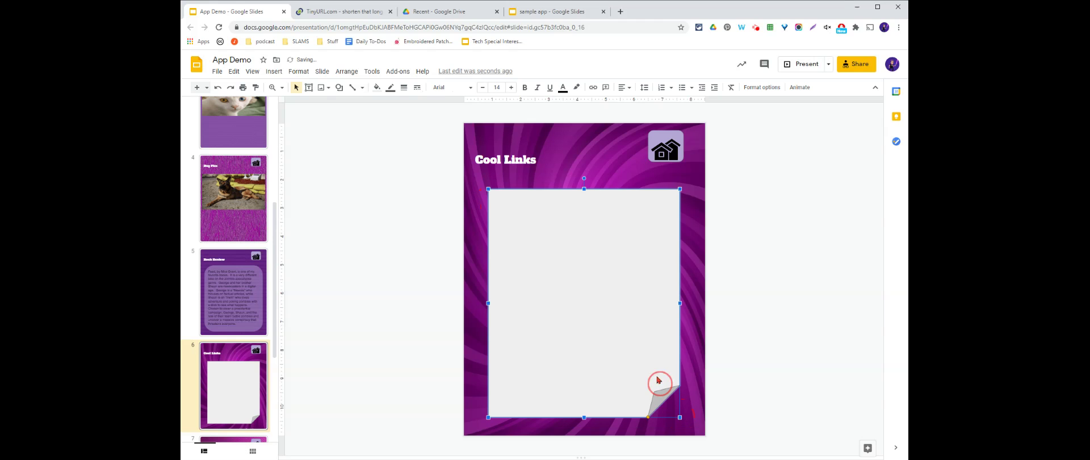
Give the note a translucent lavender fill and nudge it slightly upward
{"action": "left_click", "coordinate": [376, 87]}
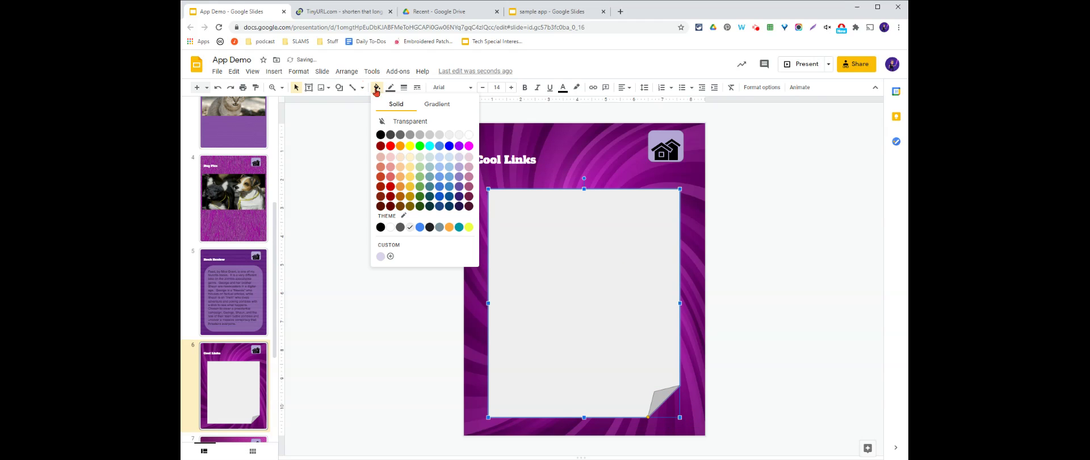
{"action": "left_click", "coordinate": [381, 256]}
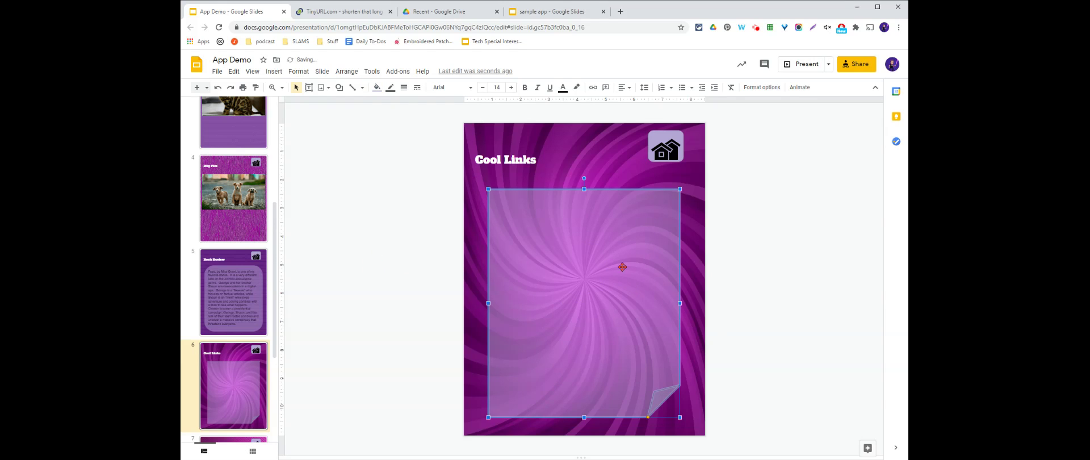
{"action": "left_click", "coordinate": [595, 278]}
{"action": "left_click_drag", "start_coordinate": [595, 278], "coordinate": [595, 274]}
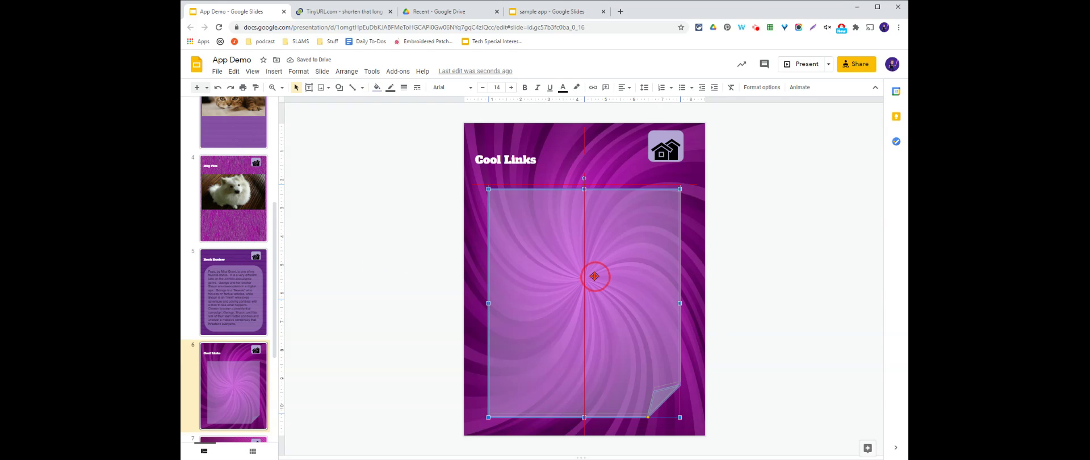
Type a bulleted list in the note: SLAMS, Philadelphia School District, Tinkercad
{"action": "left_click", "coordinate": [564, 252]}
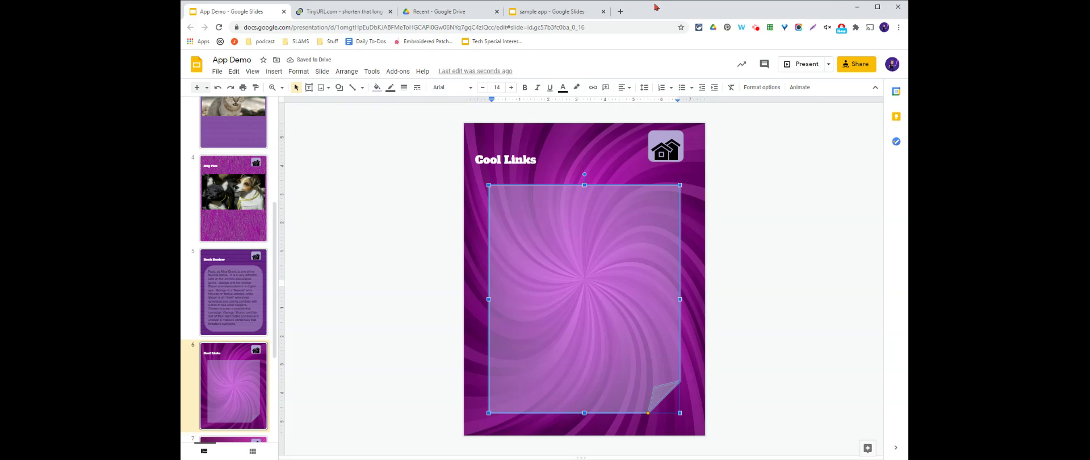
{"action": "left_click", "coordinate": [683, 88]}
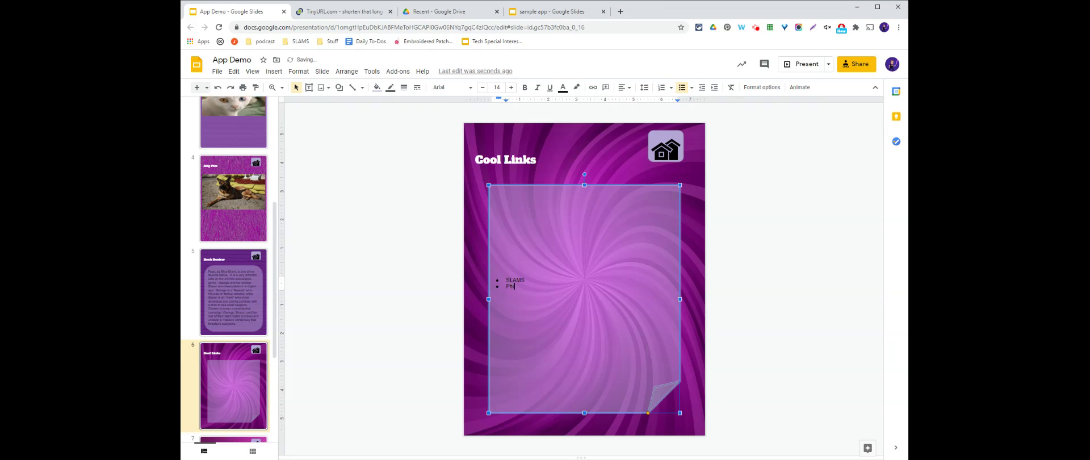
{"action": "type", "text": "iladelphia "}
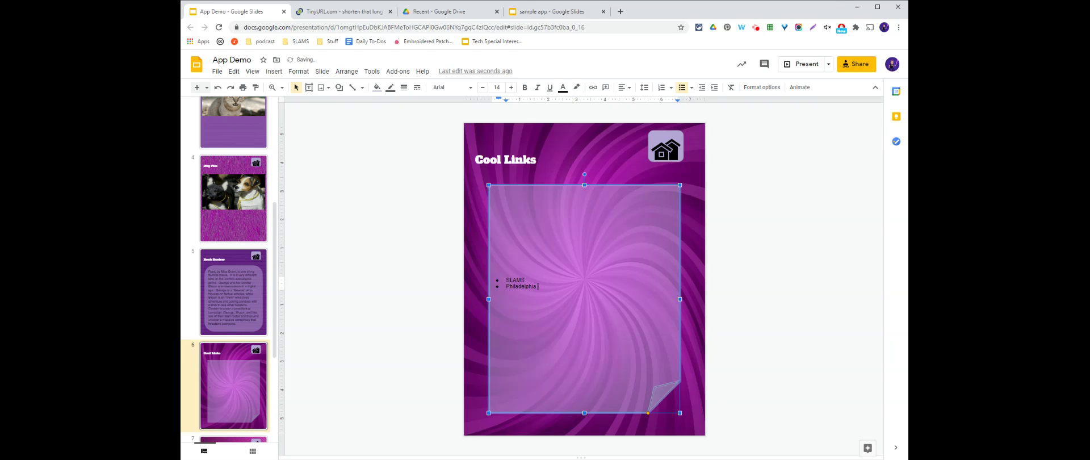
{"action": "type", "text": "School District"}
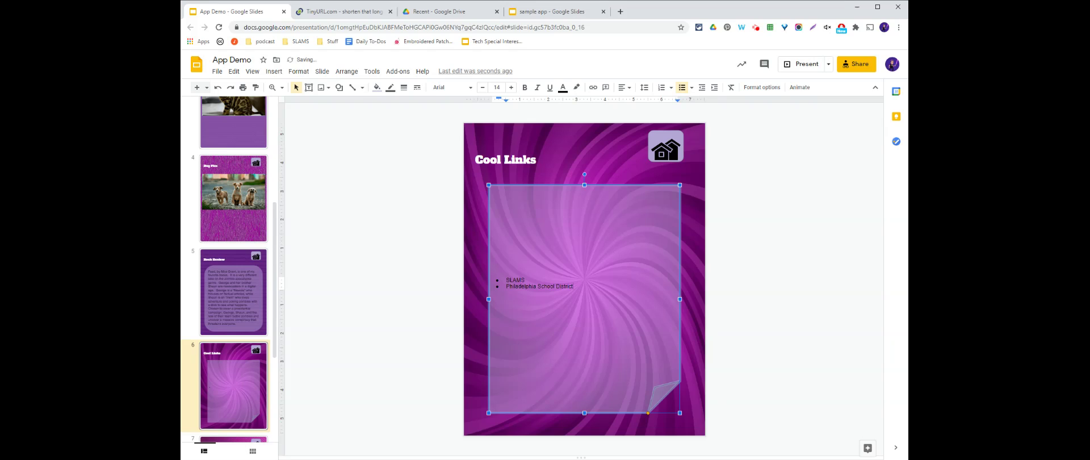
{"action": "key", "text": "Return"}
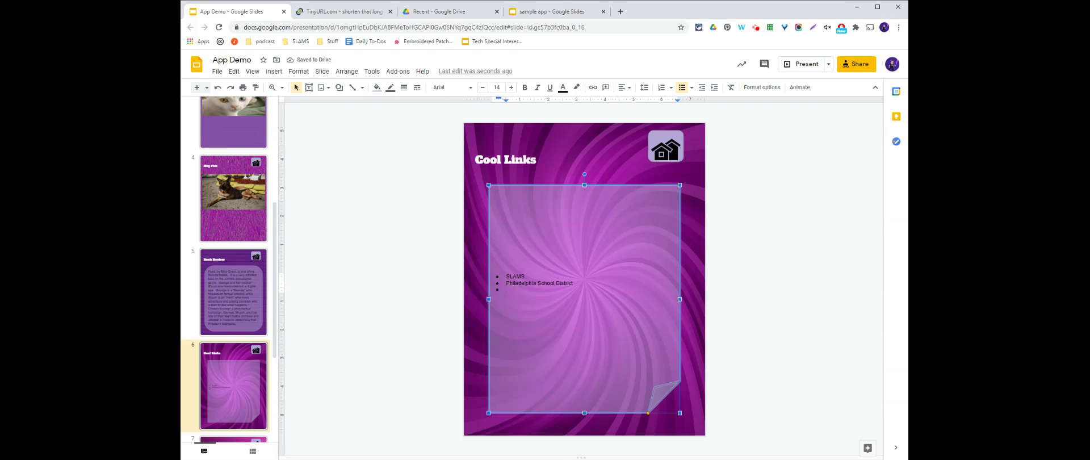
{"action": "type", "text": "Tinkercad"}
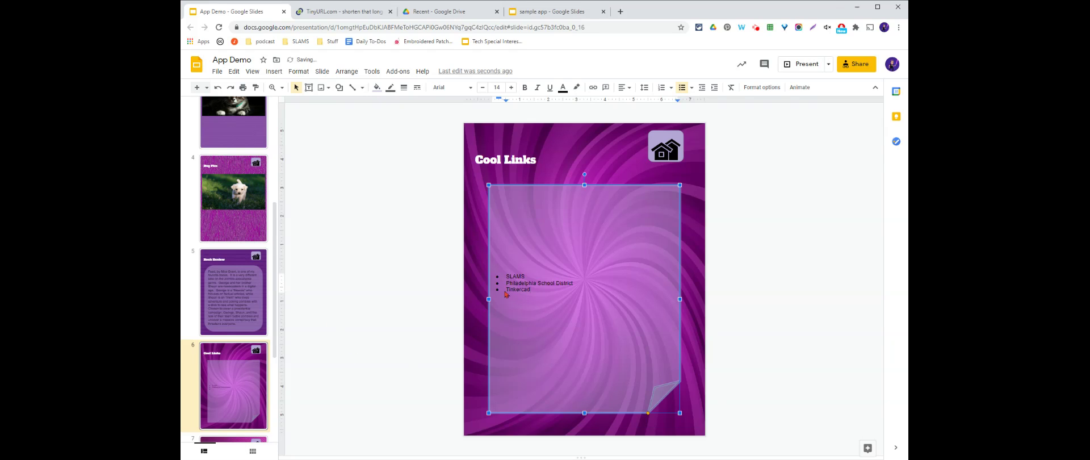
Format all the bullet text as 30 pt Alfa Slab One
{"action": "key", "text": "ctrl+a"}
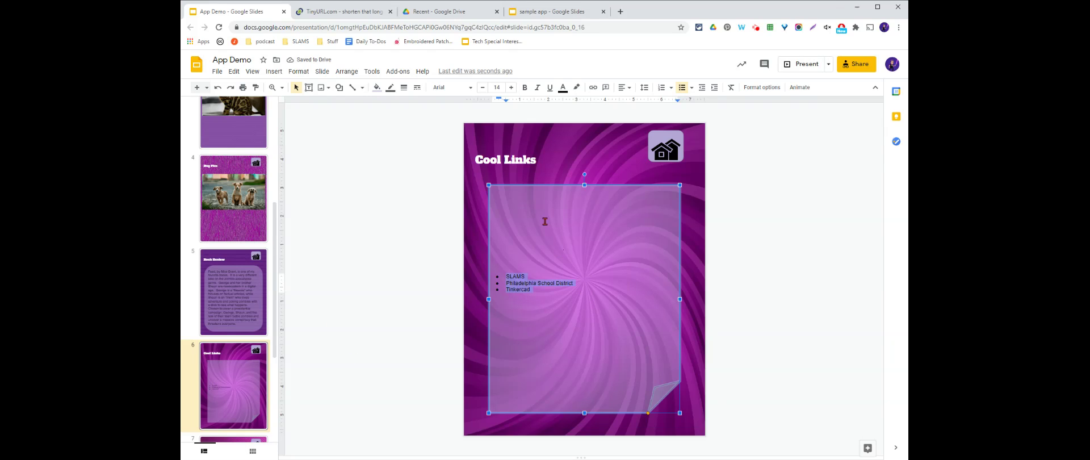
{"action": "left_click", "coordinate": [497, 87]}
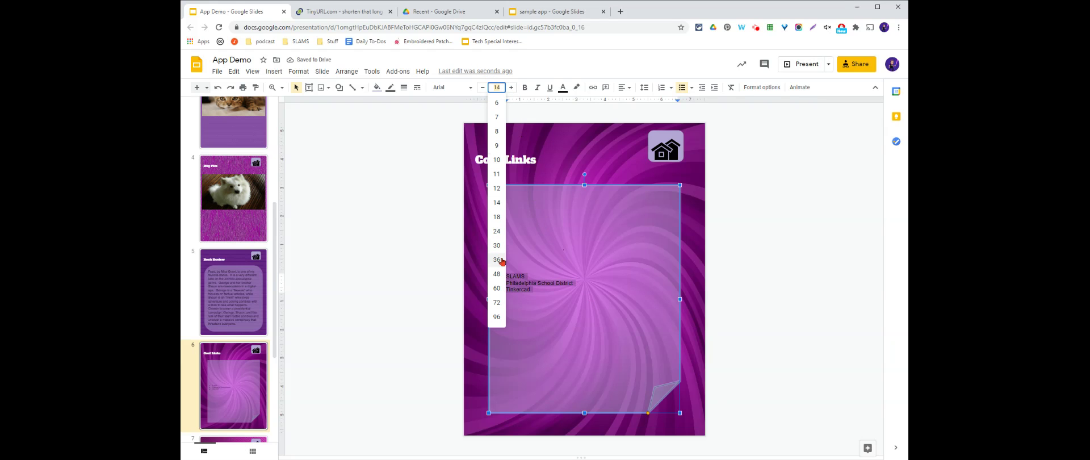
{"action": "left_click", "coordinate": [497, 246]}
{"action": "left_click", "coordinate": [452, 87]}
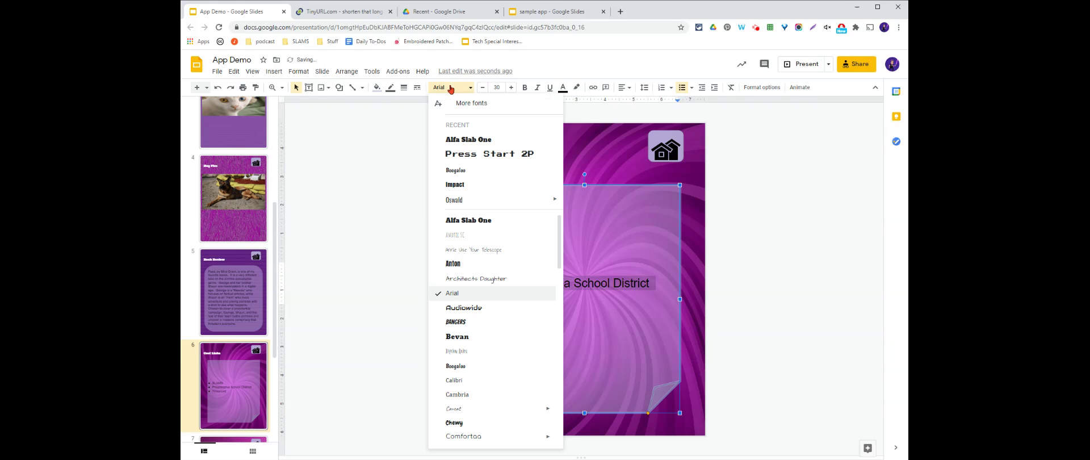
{"action": "left_click", "coordinate": [505, 219]}
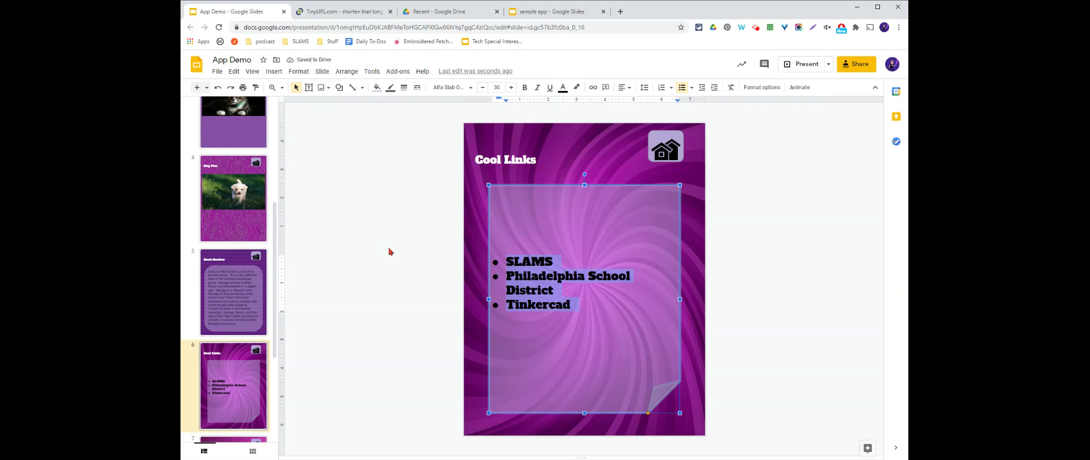
Hyperlink SLAMS to slams.philasd.org, then correct its link address
{"action": "left_click", "coordinate": [391, 253]}
{"action": "left_click", "coordinate": [560, 257]}
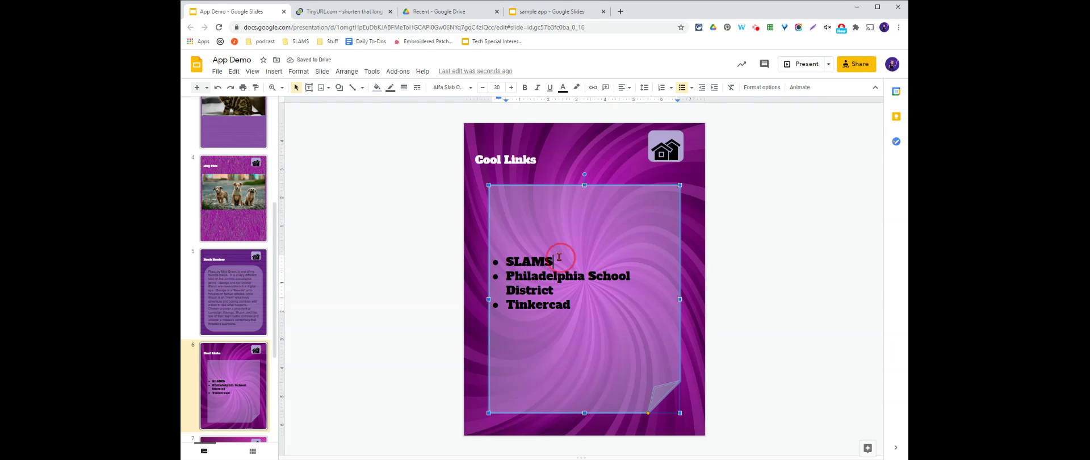
{"action": "left_click", "coordinate": [504, 260]}
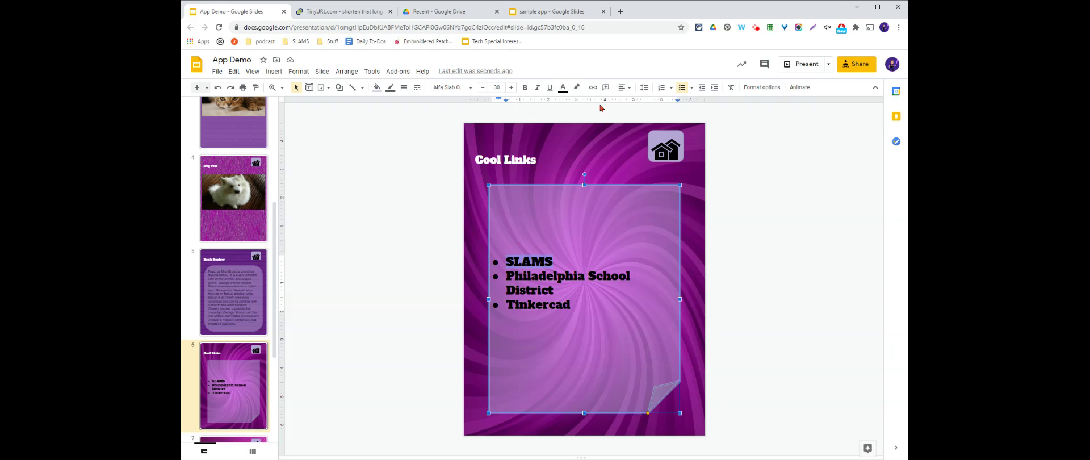
{"action": "left_click", "coordinate": [593, 87]}
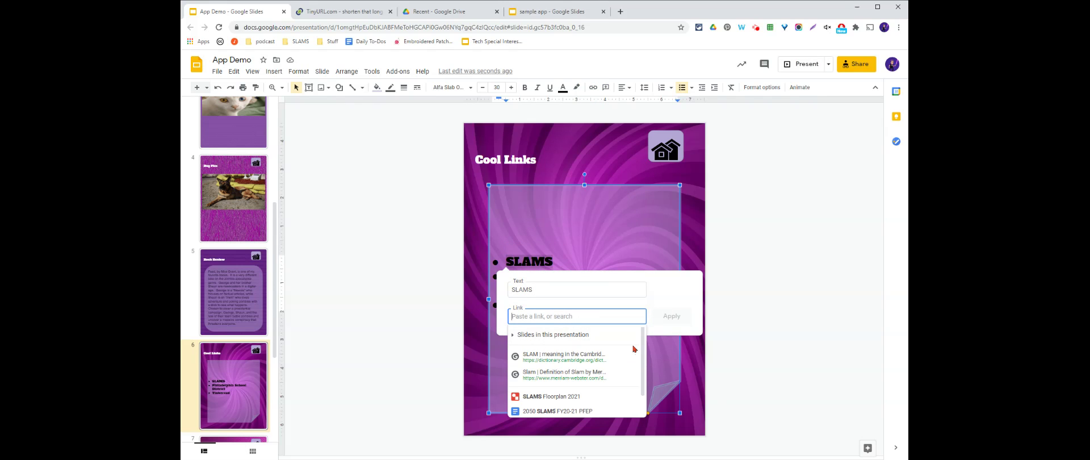
{"action": "type", "text": "slams.philasd.org"}
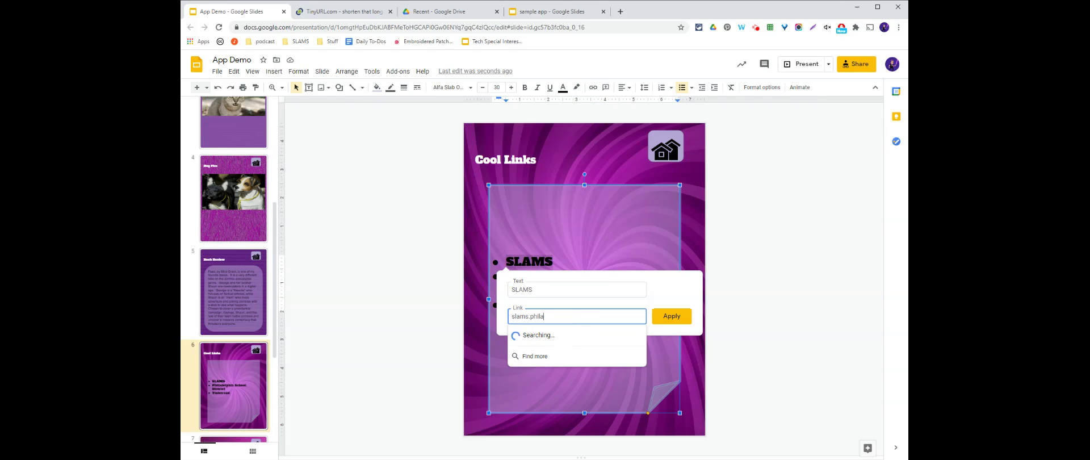
{"action": "key", "text": "Return"}
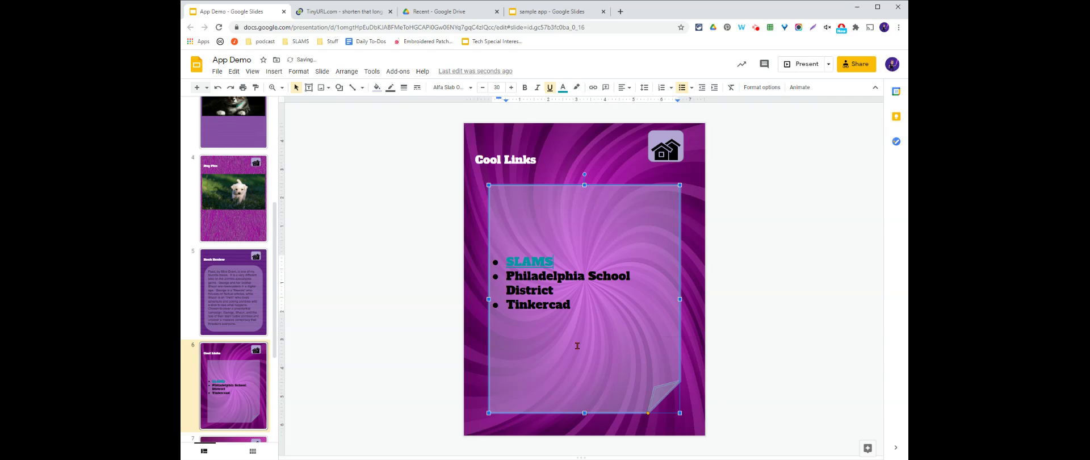
{"action": "left_click", "coordinate": [538, 264]}
{"action": "left_click", "coordinate": [625, 281]}
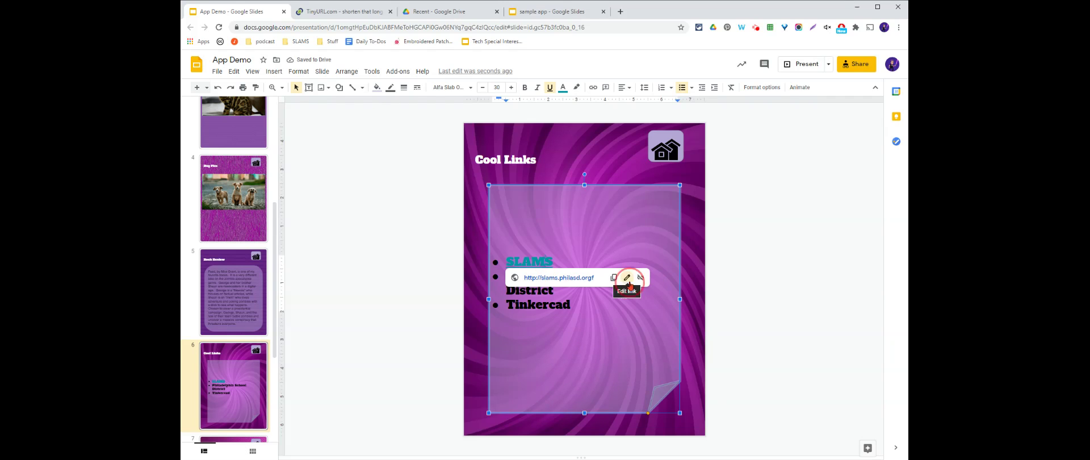
{"action": "left_click", "coordinate": [619, 312]}
{"action": "key", "text": "BackSpace"}
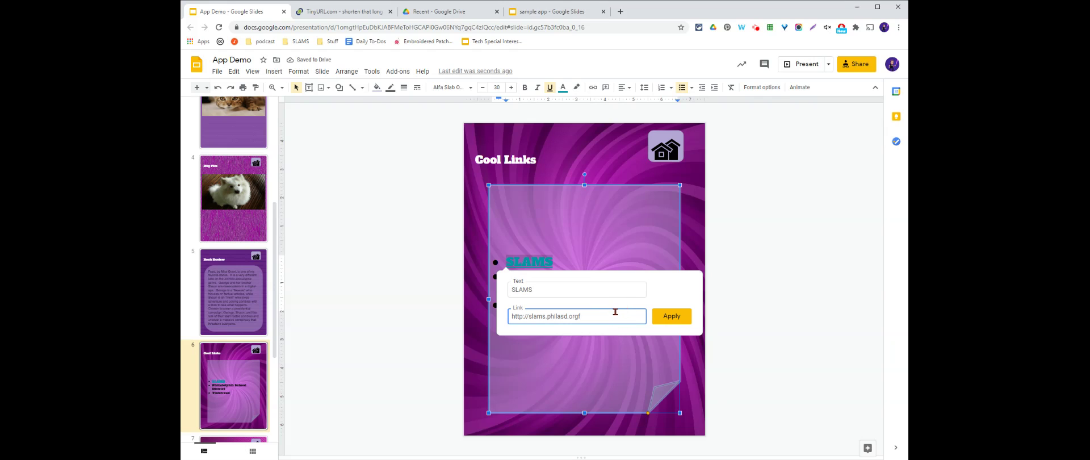
{"action": "key", "text": "Return"}
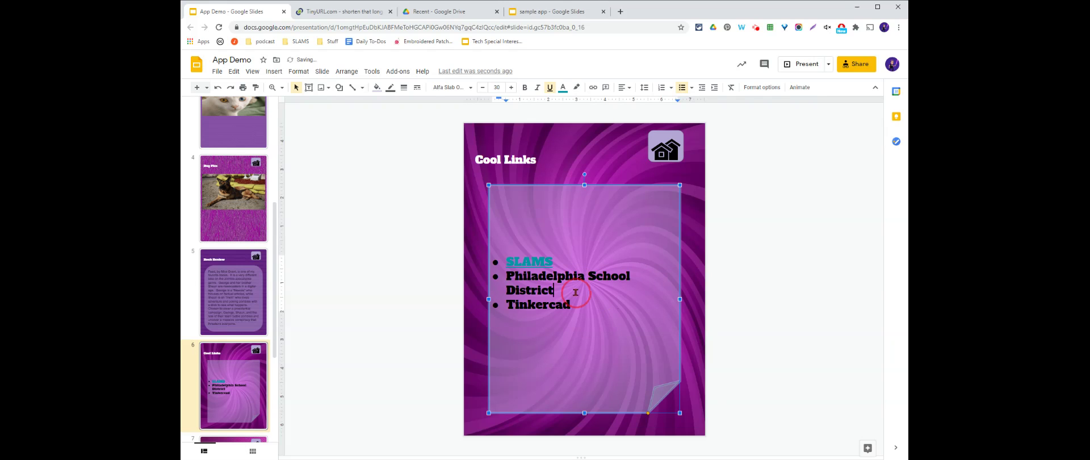
Link Philadelphia School District to philasd.org and Tinkercad to tinkercad.com
{"action": "left_click_drag", "start_coordinate": [559, 290], "coordinate": [504, 273]}
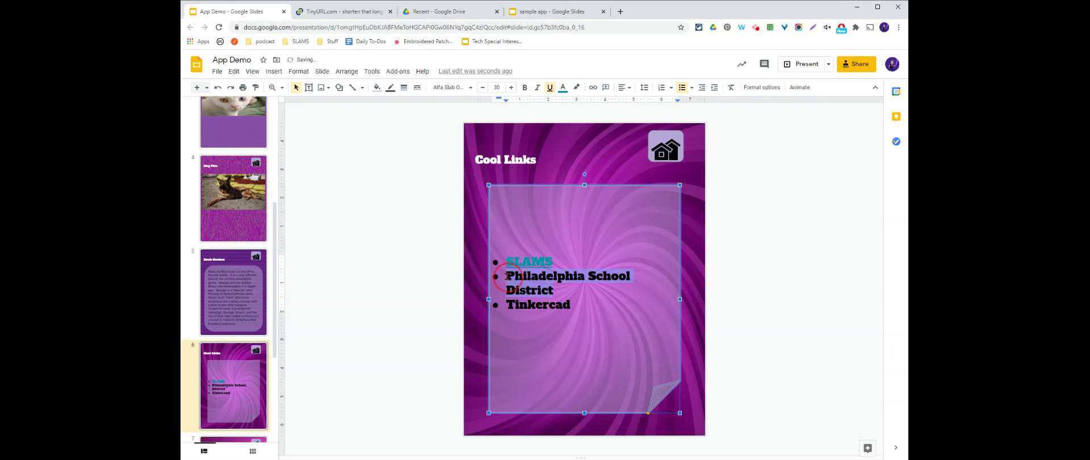
{"action": "left_click", "coordinate": [593, 87]}
{"action": "type", "text": "p"}
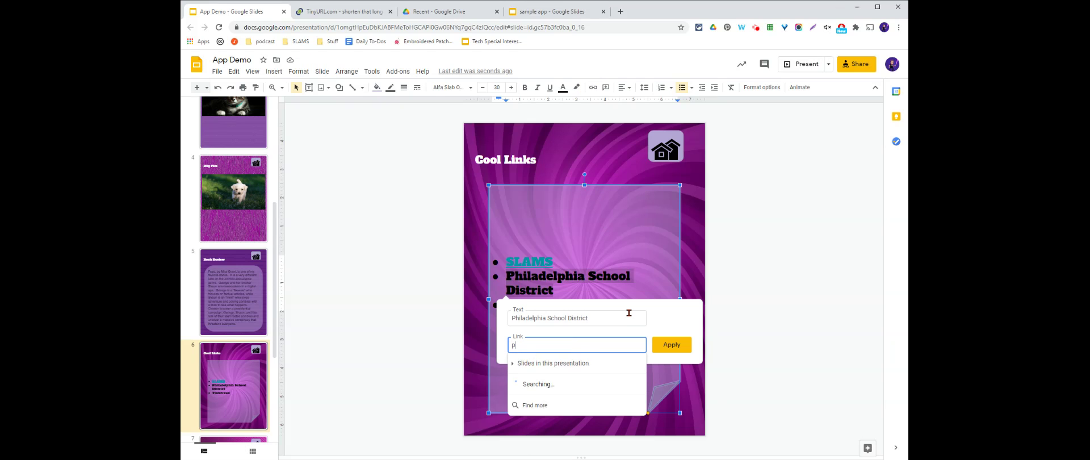
{"action": "type", "text": "hilasd.org"}
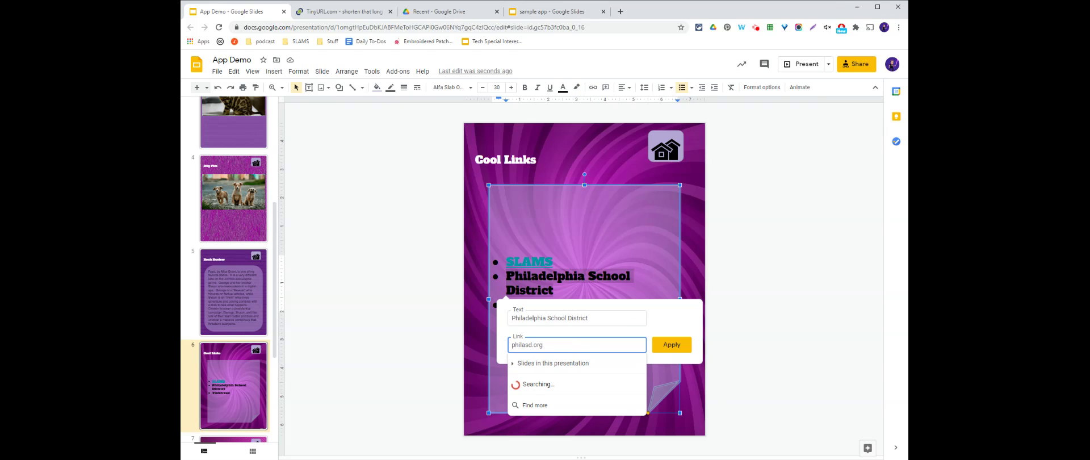
{"action": "key", "text": "Return"}
{"action": "left_click_drag", "start_coordinate": [579, 309], "coordinate": [503, 307]}
{"action": "left_click", "coordinate": [593, 88]}
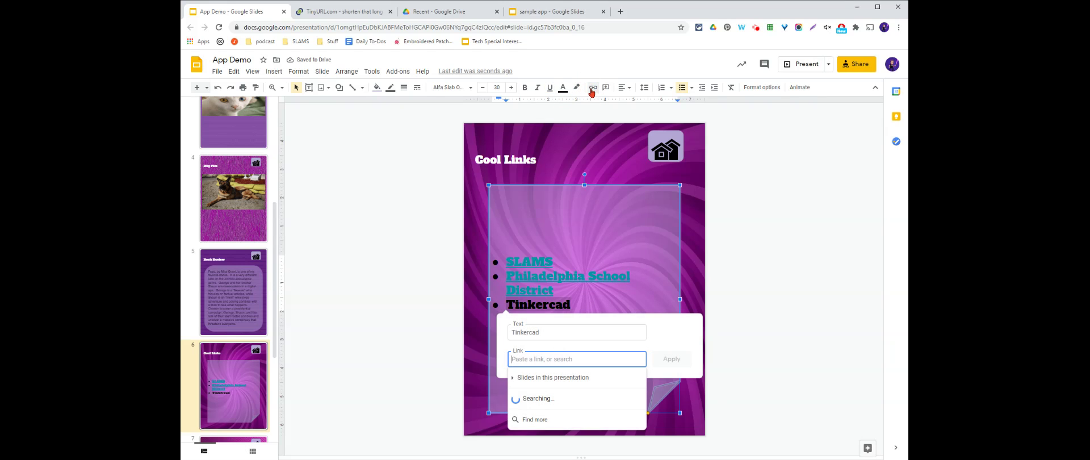
{"action": "type", "text": "tinkercad.c"}
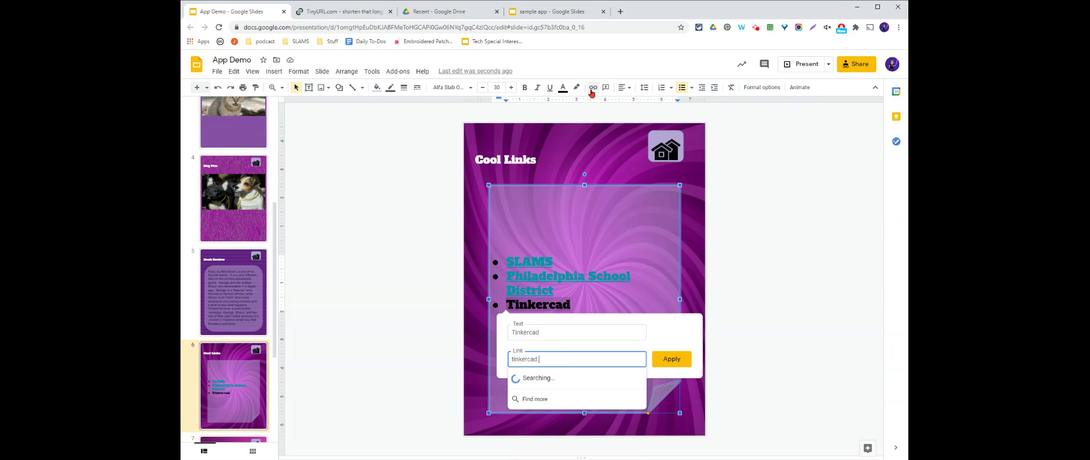
{"action": "type", "text": "om"}
{"action": "key", "text": "Return"}
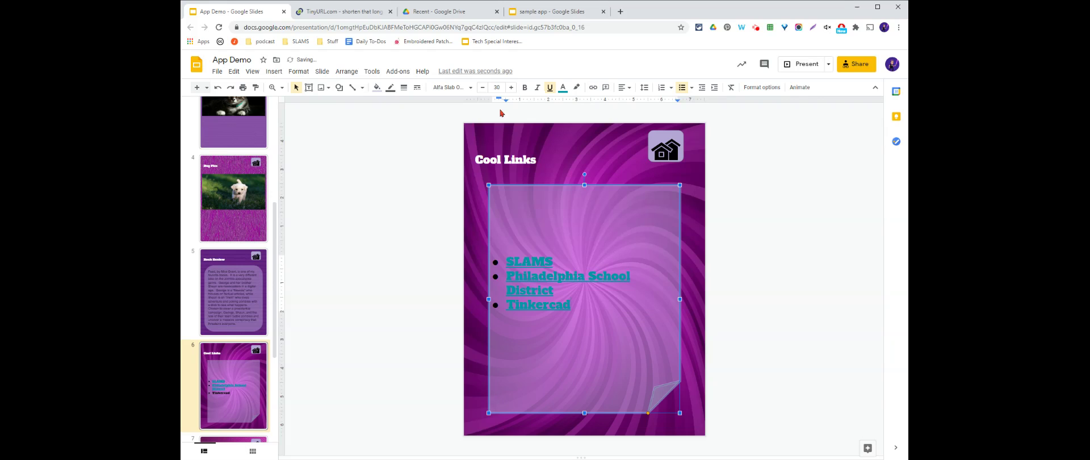
Color the linked Cool Links list text purple
{"action": "left_click", "coordinate": [767, 294]}
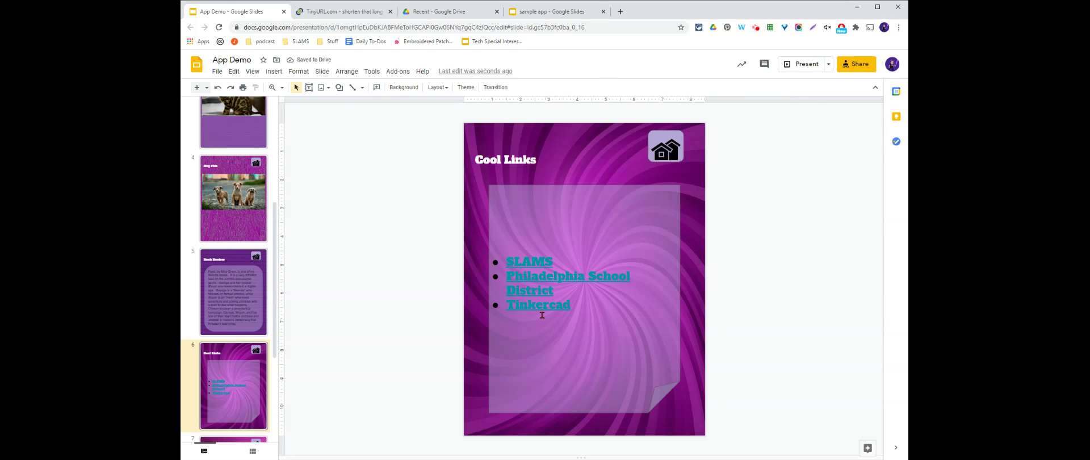
{"action": "left_click", "coordinate": [585, 307]}
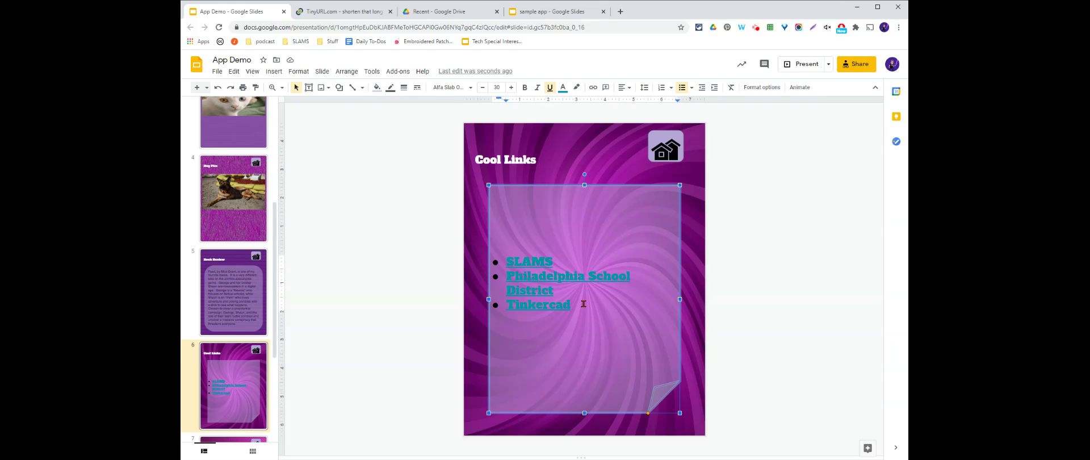
{"action": "left_click_drag", "start_coordinate": [571, 305], "coordinate": [493, 257]}
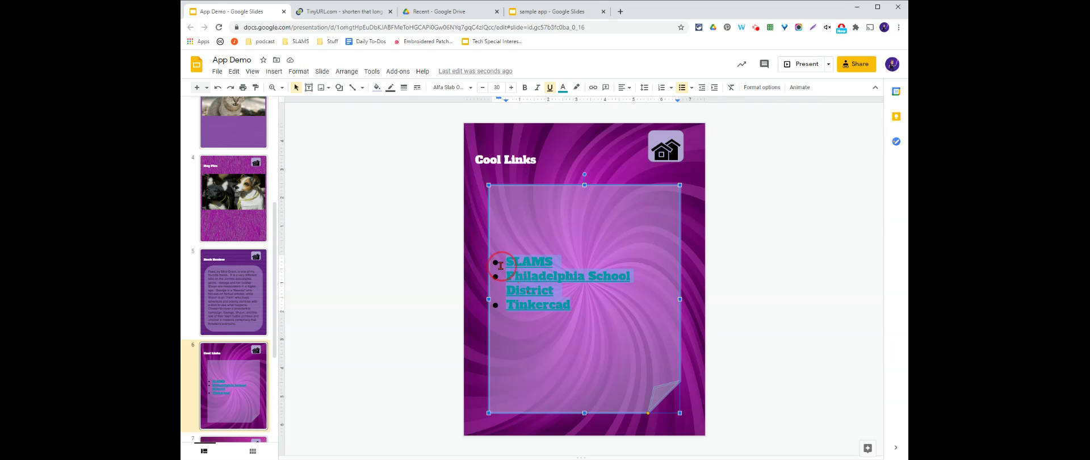
{"action": "left_click", "coordinate": [564, 91]}
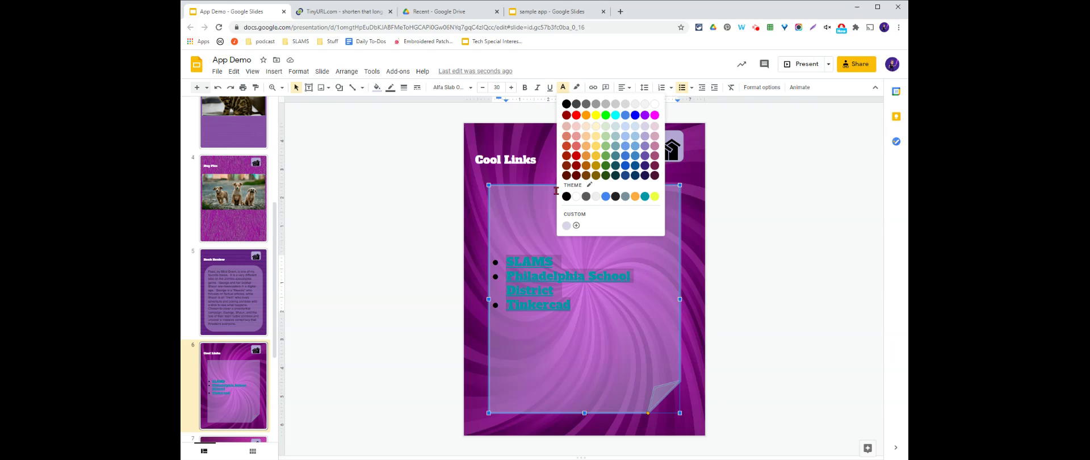
{"action": "left_click", "coordinate": [645, 114]}
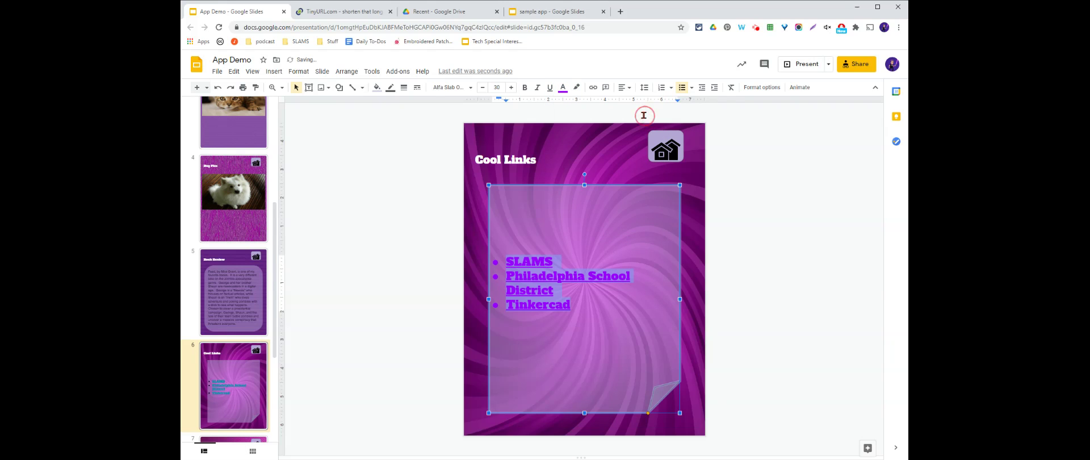
{"action": "left_click", "coordinate": [756, 239]}
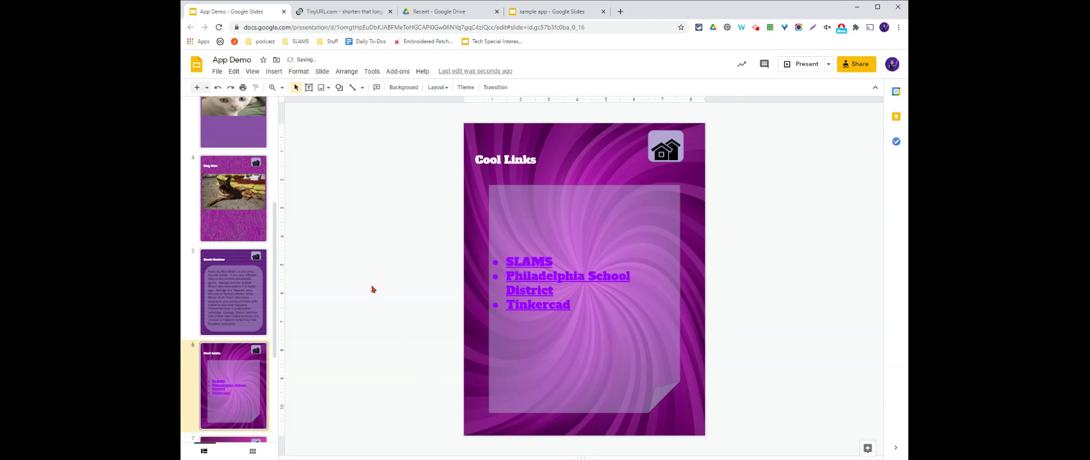
Select the Playlist slide and open a new browser tab
{"action": "scroll", "coordinate": [235, 298], "scroll_direction": "down", "scroll_amount": 3}
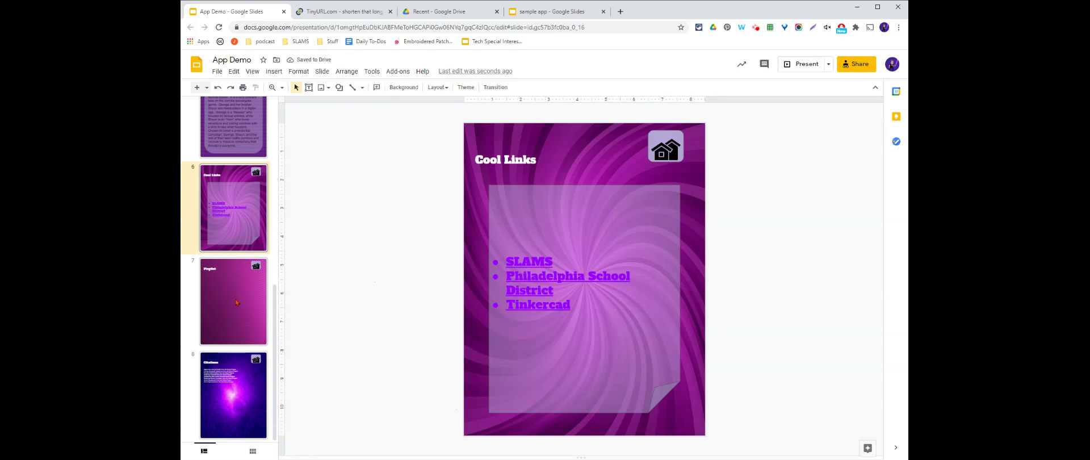
{"action": "left_click", "coordinate": [237, 300]}
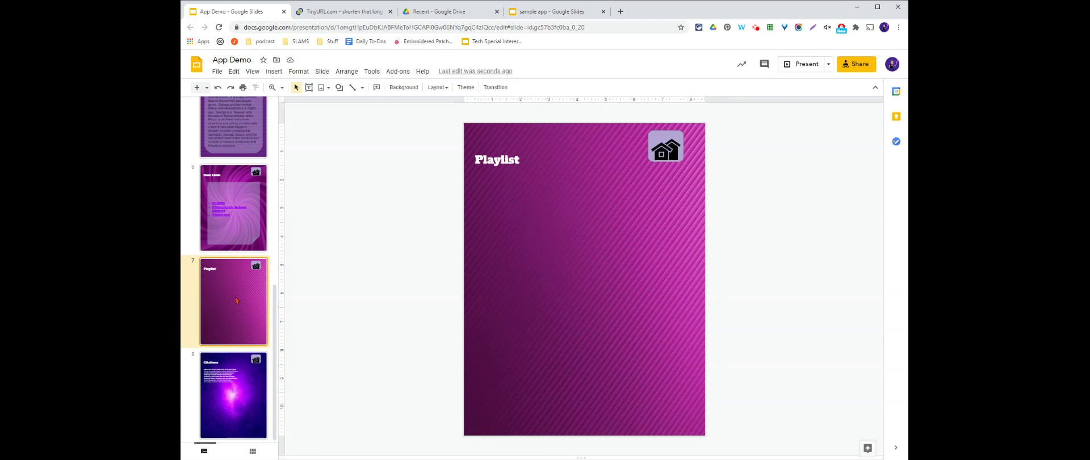
{"action": "left_click", "coordinate": [621, 11]}
Go to youtube.com and switch to the other channel account
{"action": "type", "text": "youtu"}
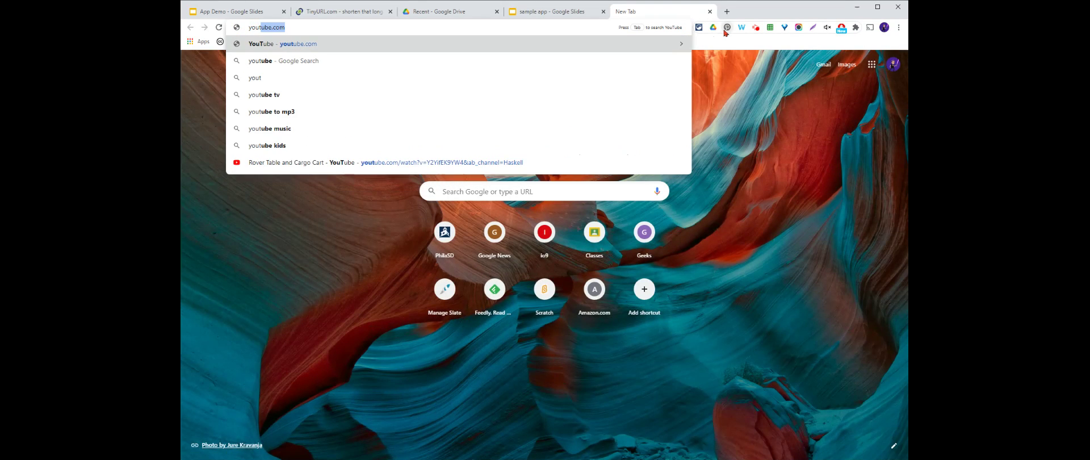
{"action": "type", "text": "be"}
{"action": "key", "text": "Return"}
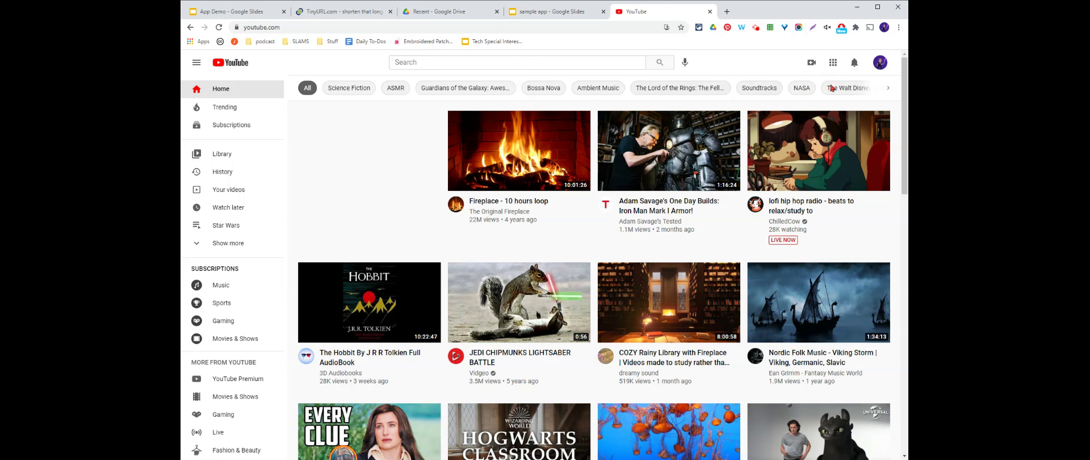
{"action": "left_click", "coordinate": [880, 63]}
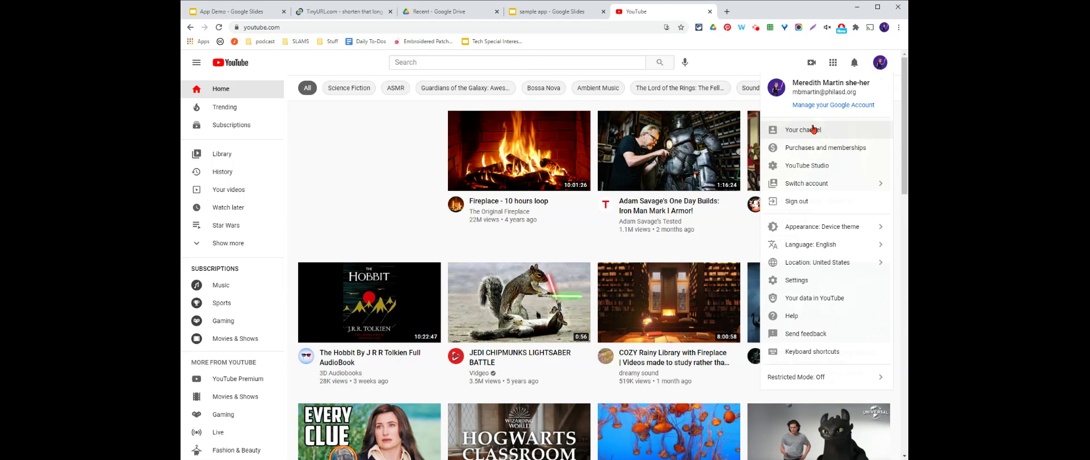
{"action": "left_click", "coordinate": [817, 183]}
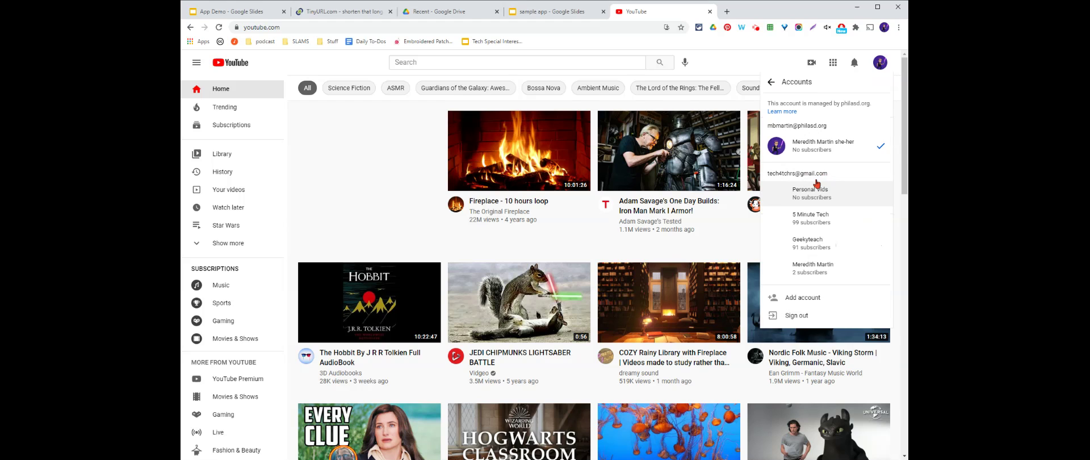
{"action": "left_click", "coordinate": [808, 243]}
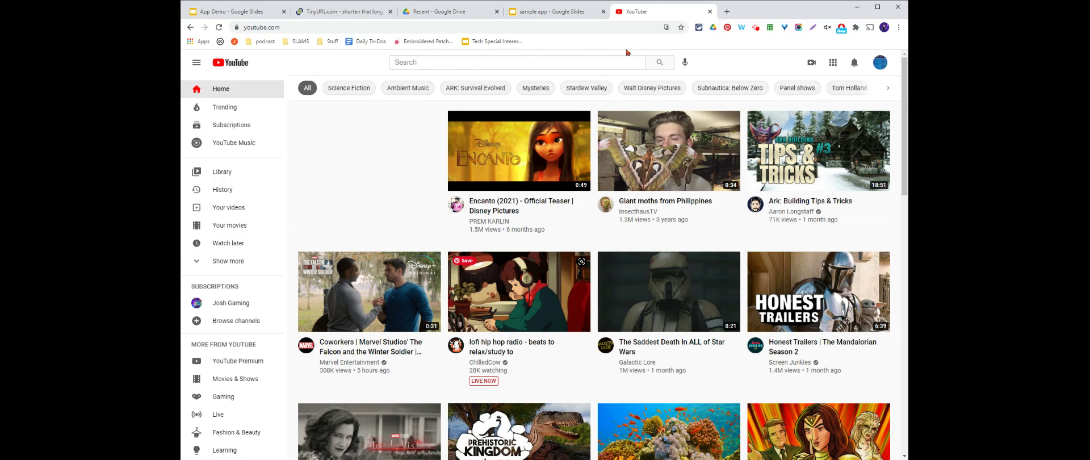
{"action": "left_click", "coordinate": [881, 64]}
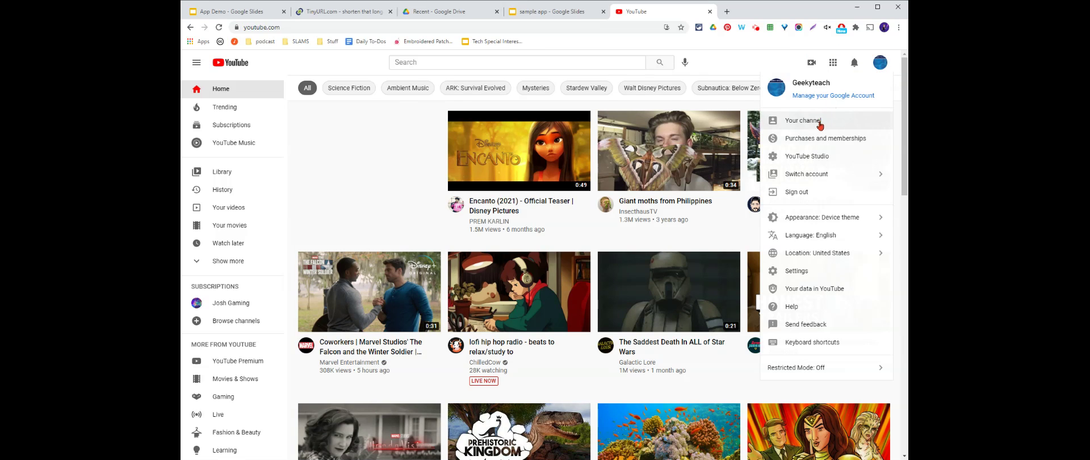
Open the Scratch Programming playlist from this channel's Playlists page
{"action": "left_click", "coordinate": [808, 120]}
{"action": "left_click", "coordinate": [441, 230]}
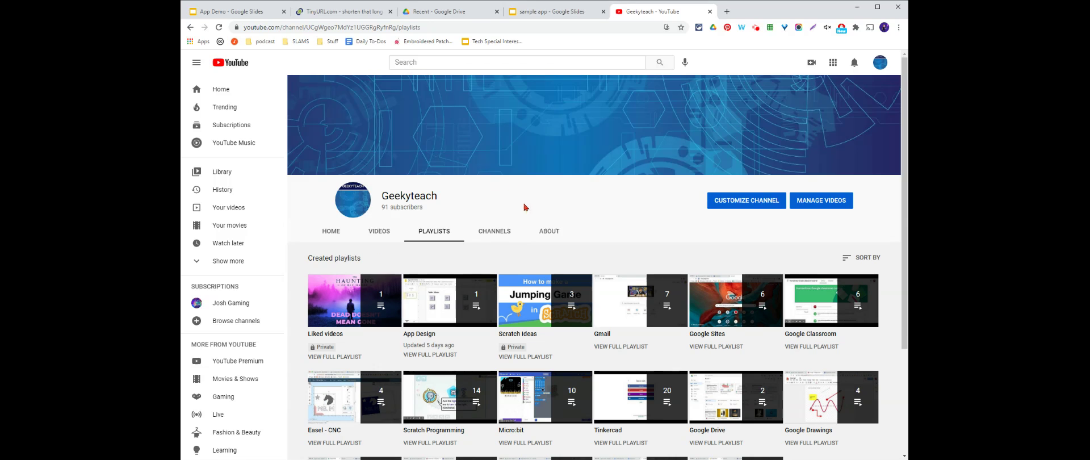
{"action": "scroll", "coordinate": [528, 213], "scroll_direction": "down", "scroll_amount": 2}
{"action": "scroll", "coordinate": [532, 225], "scroll_direction": "down", "scroll_amount": 1}
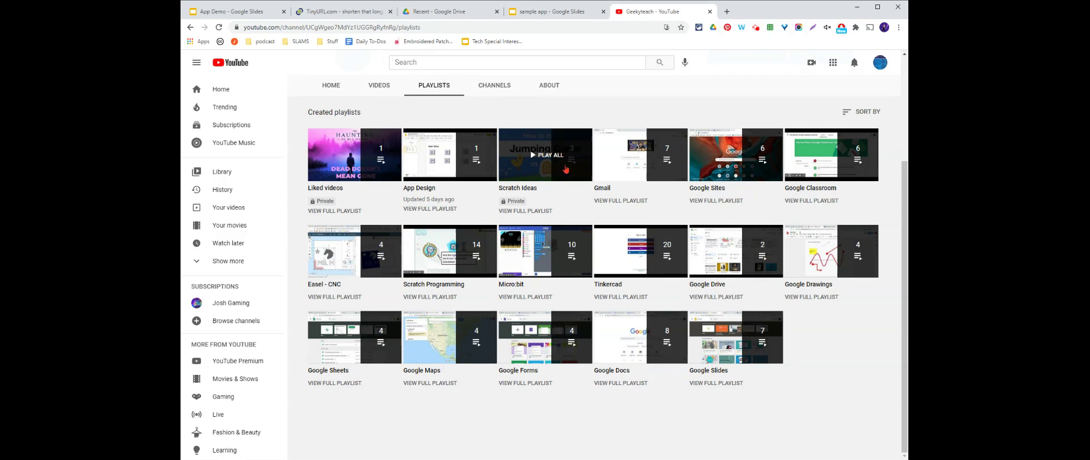
{"action": "left_click", "coordinate": [428, 301]}
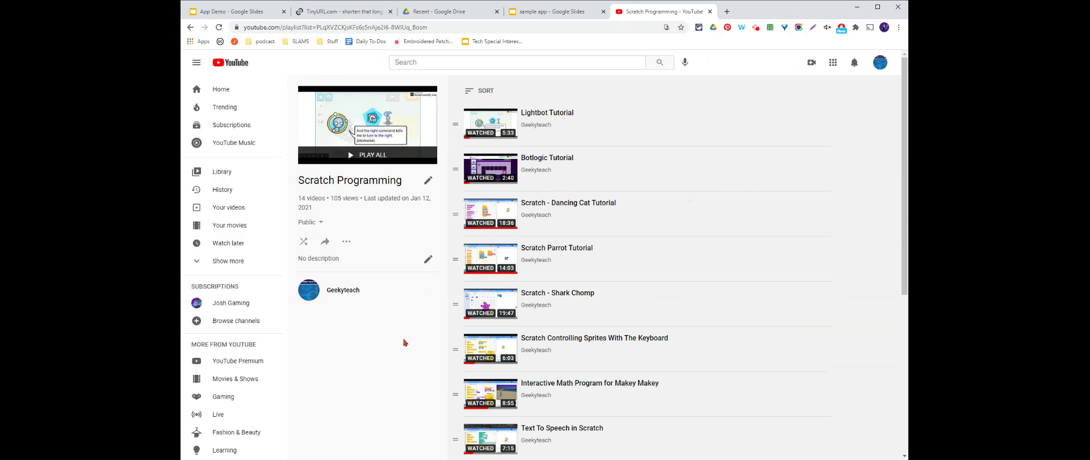
Copy the playlist's share link and return to the sample app presentation
{"action": "left_click", "coordinate": [326, 245]}
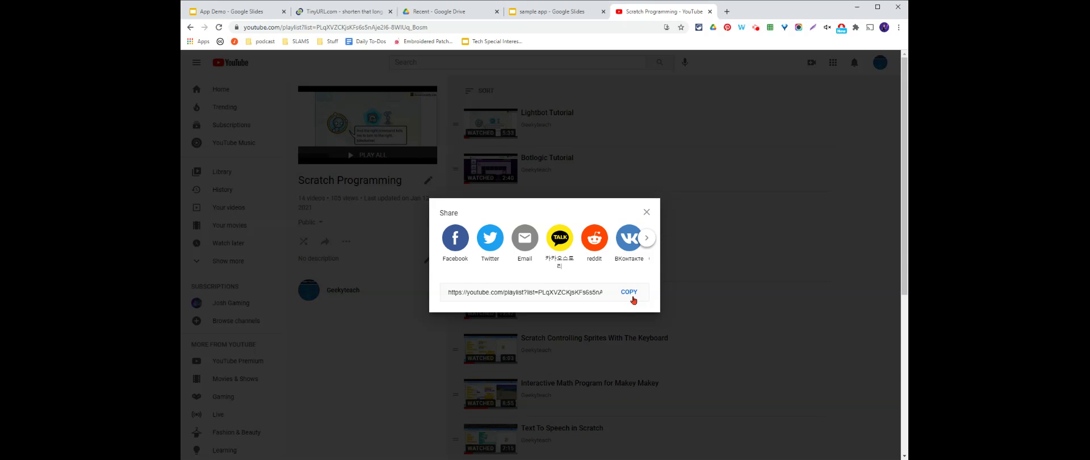
{"action": "left_click", "coordinate": [631, 294]}
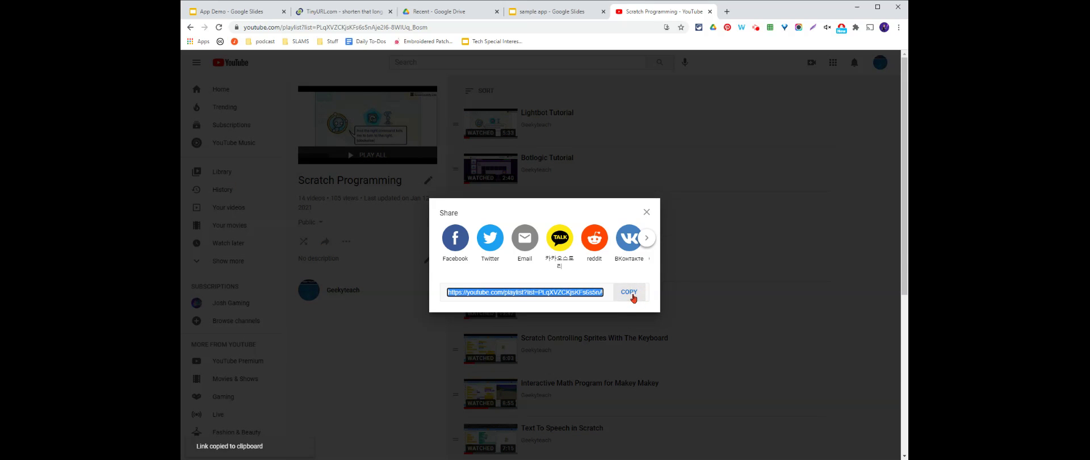
{"action": "left_click", "coordinate": [554, 12]}
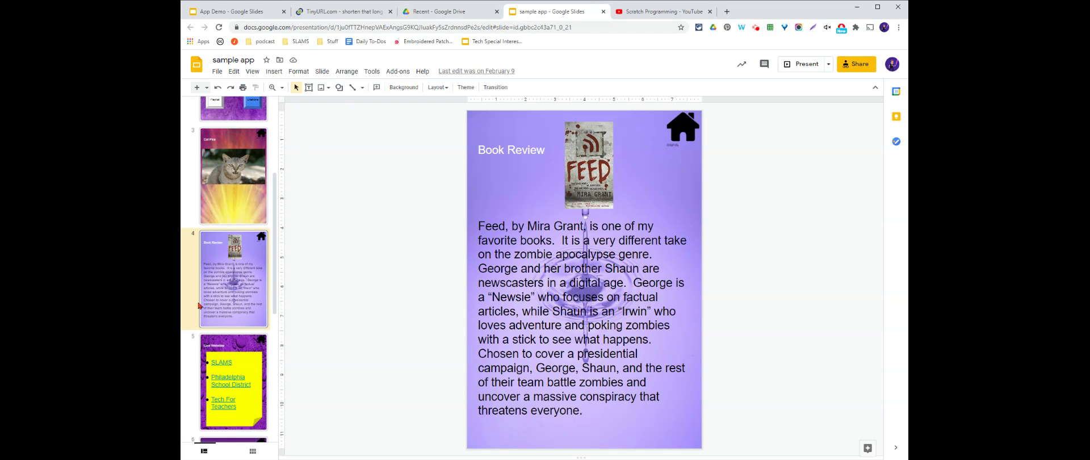
Back in the App Demo deck, draw a large Sun shape below the Playlist slide title
{"action": "left_click", "coordinate": [248, 16]}
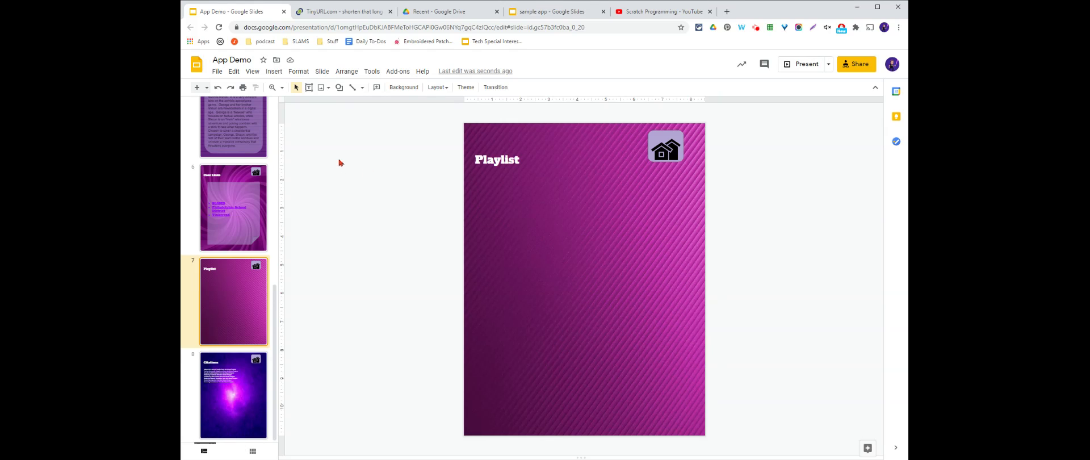
{"action": "left_click", "coordinate": [339, 87]}
{"action": "mouse_move", "coordinate": [366, 110]}
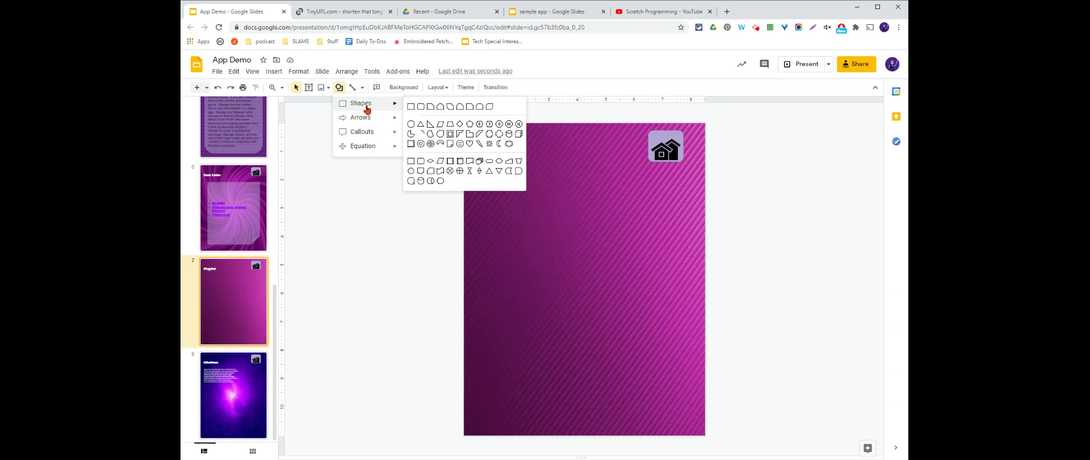
{"action": "left_click", "coordinate": [489, 144]}
{"action": "mouse_move", "coordinate": [532, 204]}
{"action": "left_mouse_down"}
{"action": "mouse_move", "coordinate": [621, 309]}
{"action": "mouse_move", "coordinate": [644, 318]}
{"action": "left_mouse_up"}
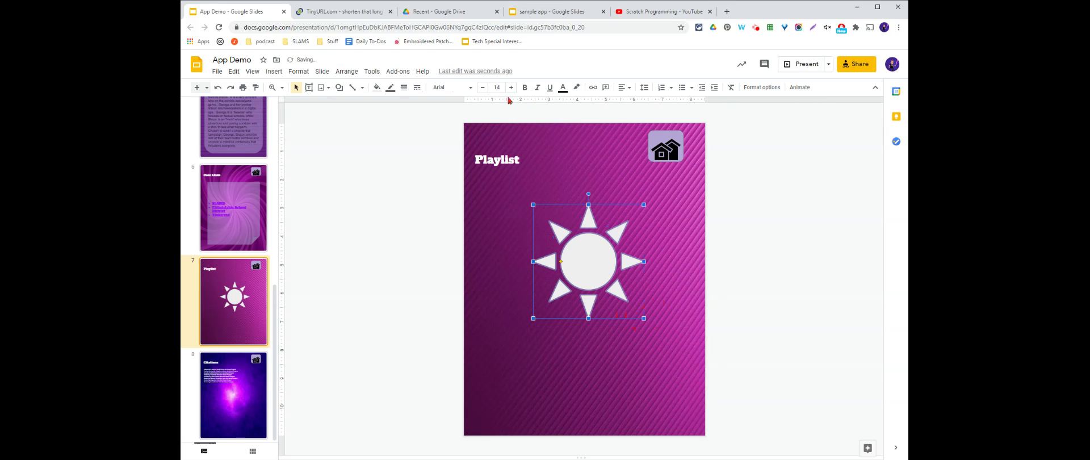
Fill the sun shape with light yellow
{"action": "left_click", "coordinate": [376, 89]}
{"action": "left_click", "coordinate": [438, 104]}
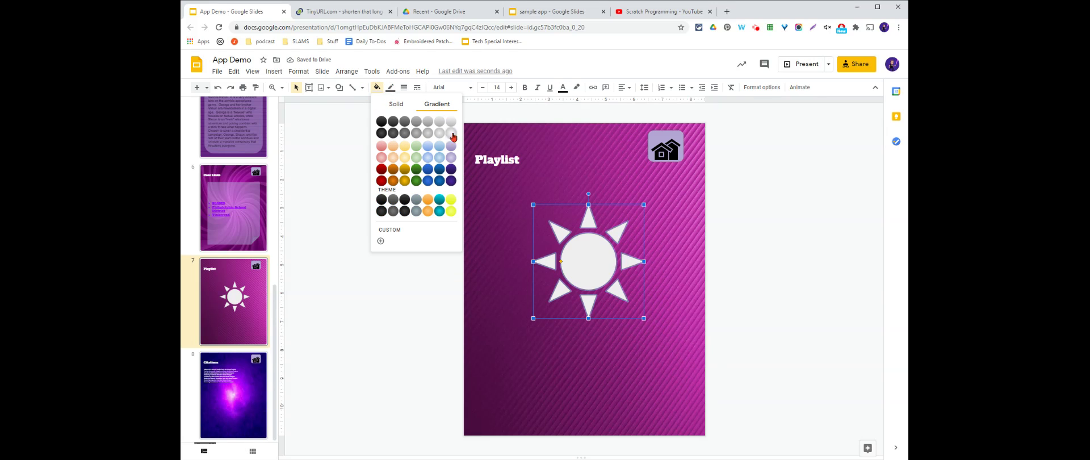
{"action": "left_click", "coordinate": [412, 160]}
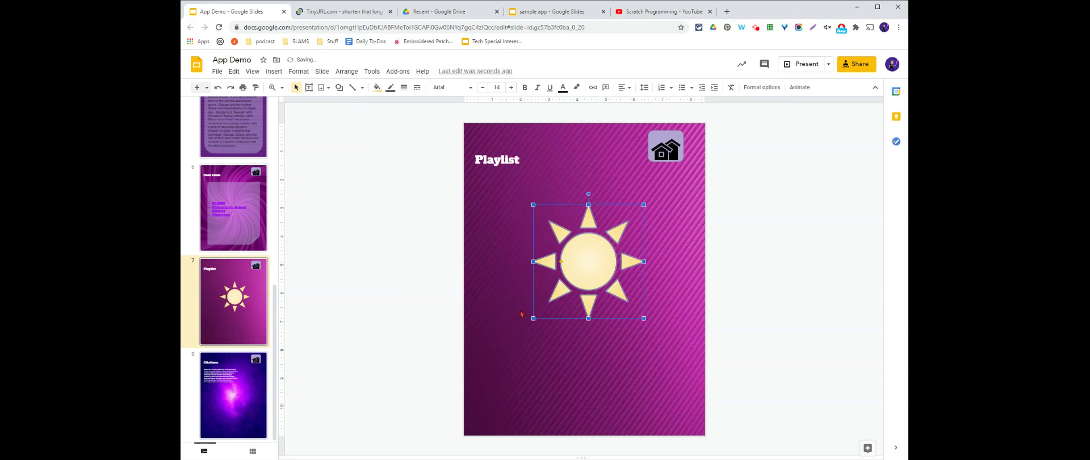
Link the sun to the pasted YouTube playlist URL and confirm the link is attached
{"action": "left_click", "coordinate": [593, 87]}
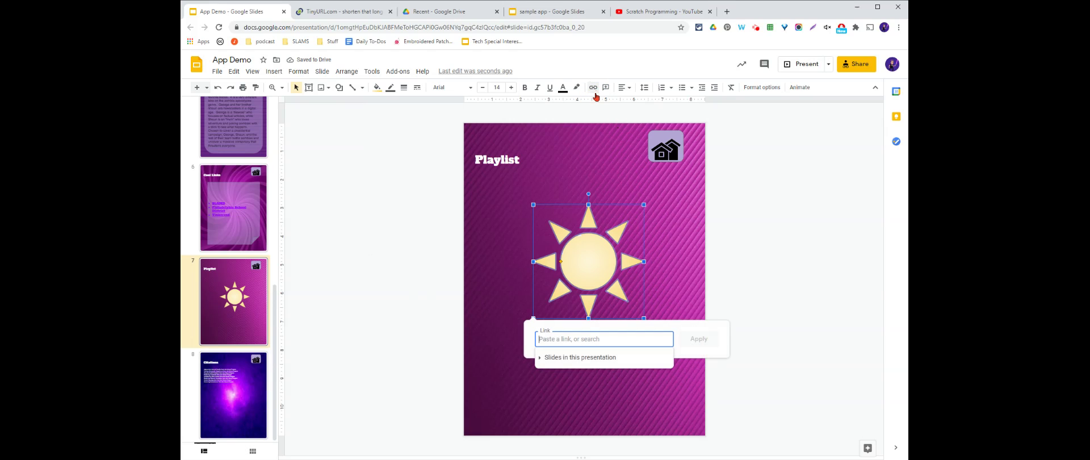
{"action": "key", "text": "ctrl+v"}
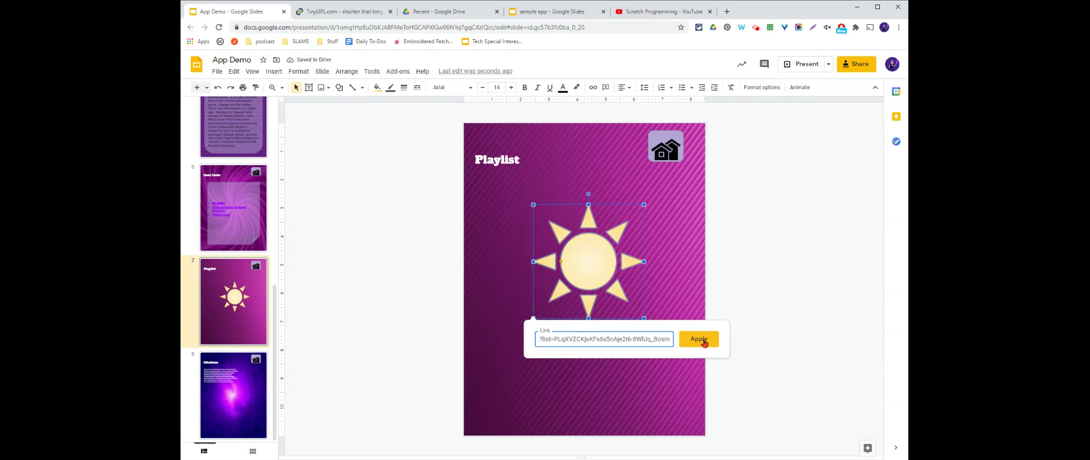
{"action": "left_click", "coordinate": [699, 339]}
{"action": "left_click", "coordinate": [764, 333]}
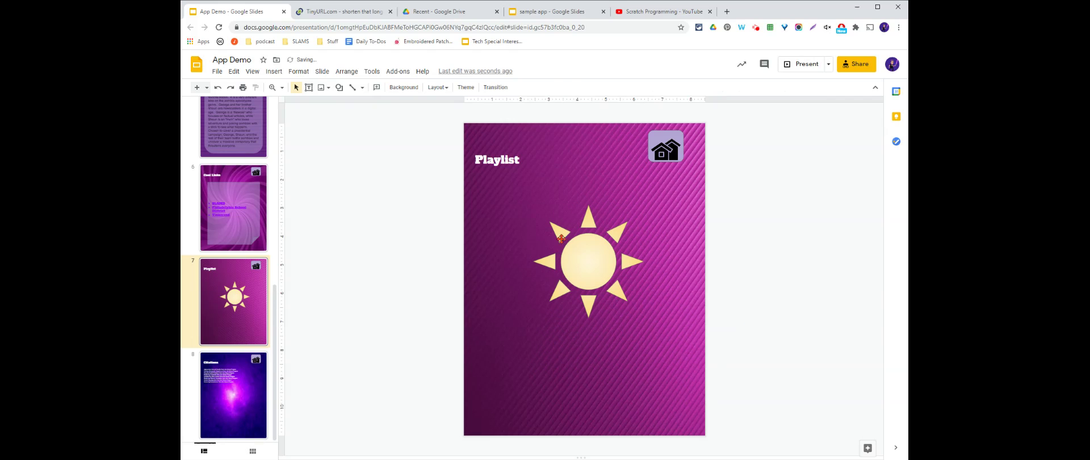
{"action": "left_click", "coordinate": [591, 255]}
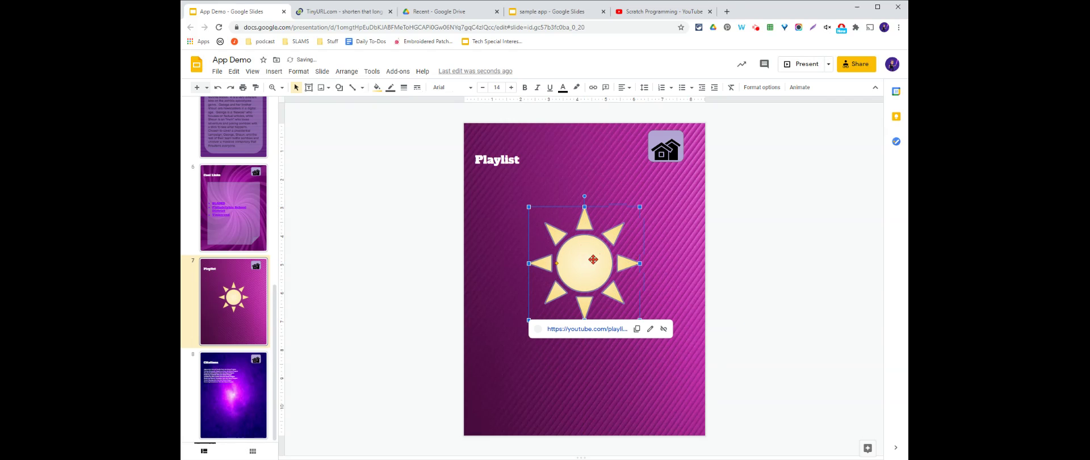
{"action": "left_click", "coordinate": [761, 244]}
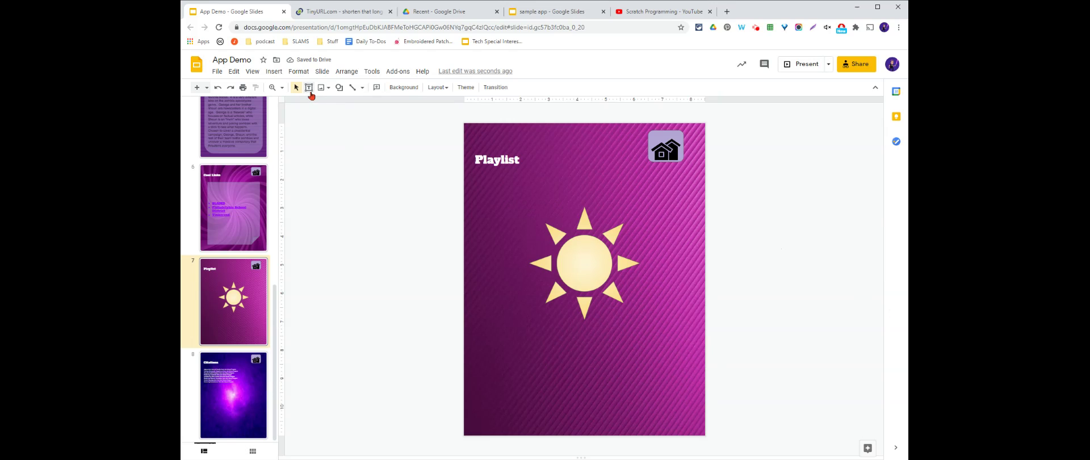
Add a text box under the sun reading 'Tap the sun to listen!' in white 30 pt Alfa Slab One
{"action": "left_click", "coordinate": [309, 88]}
{"action": "left_click_drag", "start_coordinate": [497, 348], "coordinate": [675, 390]}
{"action": "left_click", "coordinate": [503, 86]}
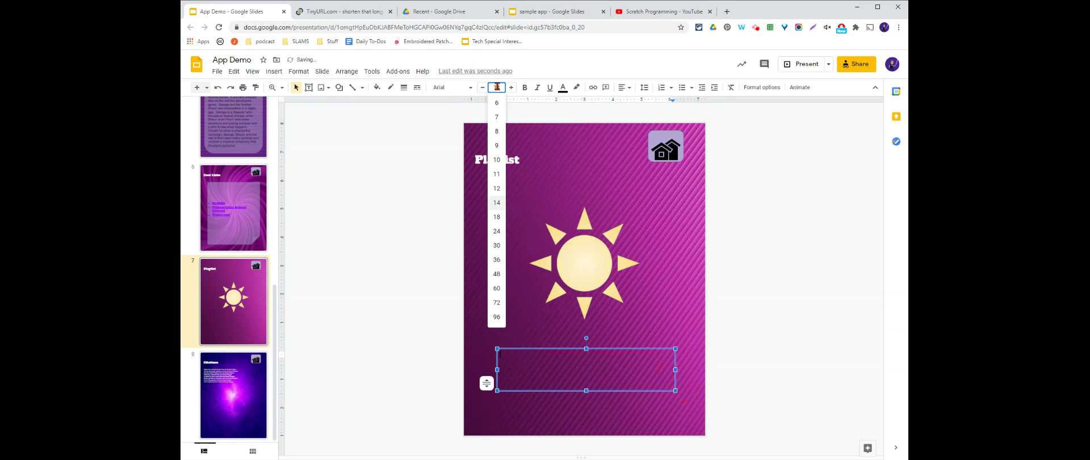
{"action": "left_click", "coordinate": [496, 250]}
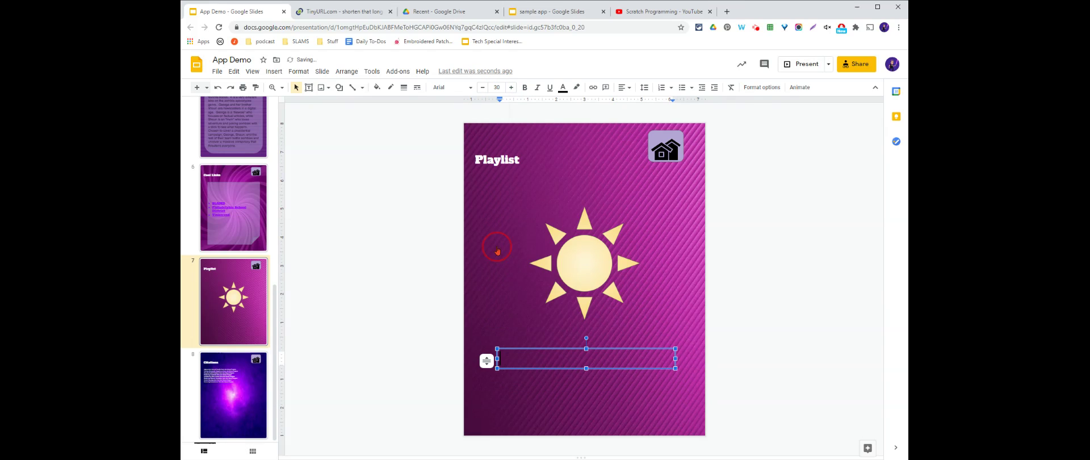
{"action": "left_click", "coordinate": [448, 89]}
{"action": "left_click", "coordinate": [481, 139]}
{"action": "type", "text": "Tap the sun to listen"}
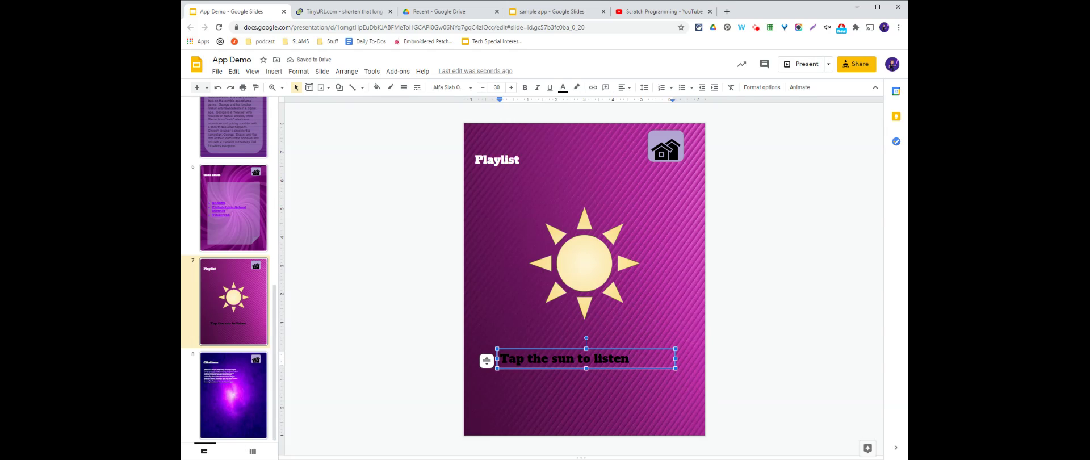
{"action": "type", "text": "!"}
{"action": "key", "text": "ctrl+a"}
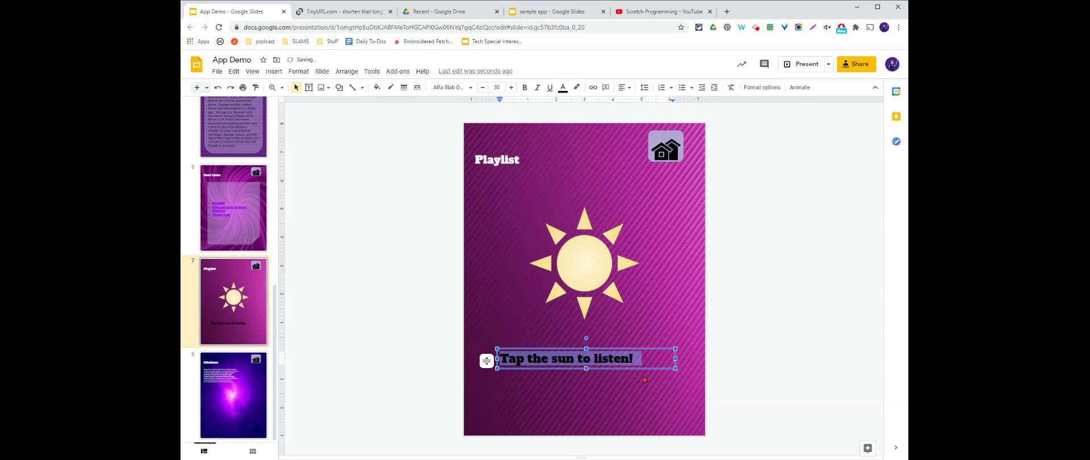
{"action": "left_click", "coordinate": [563, 88]}
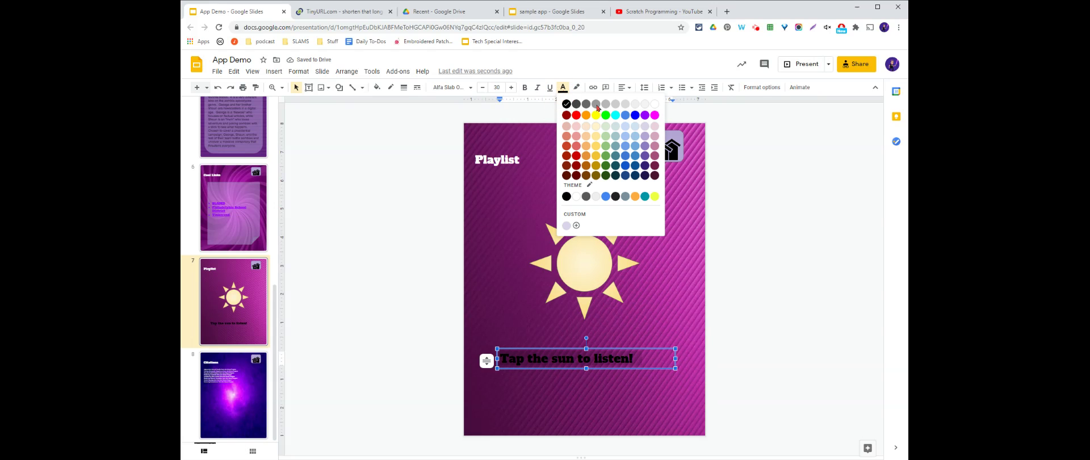
{"action": "left_click", "coordinate": [655, 104]}
{"action": "left_click", "coordinate": [362, 272]}
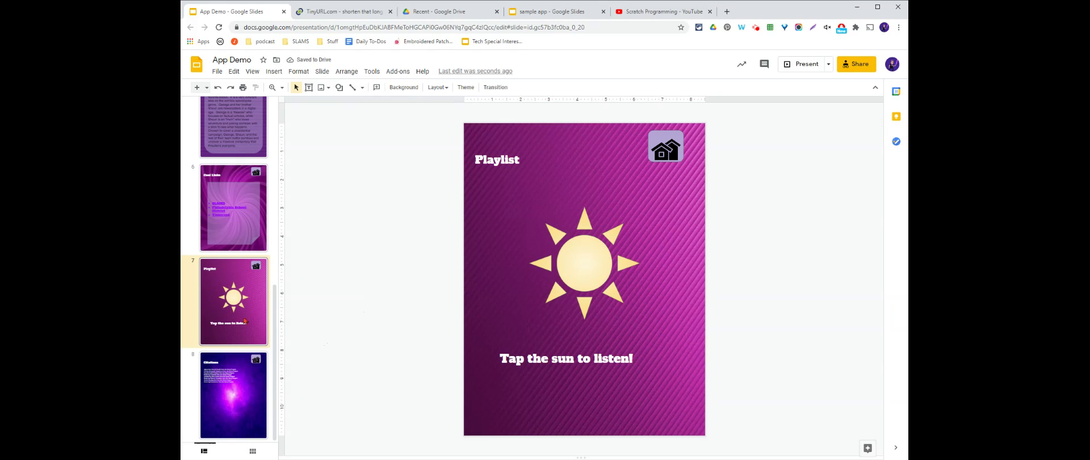
Scroll up in the sharing dialog, where anyone on the internet with the link can view
{"action": "scroll", "coordinate": [241, 316], "scroll_direction": "up", "scroll_amount": 8}
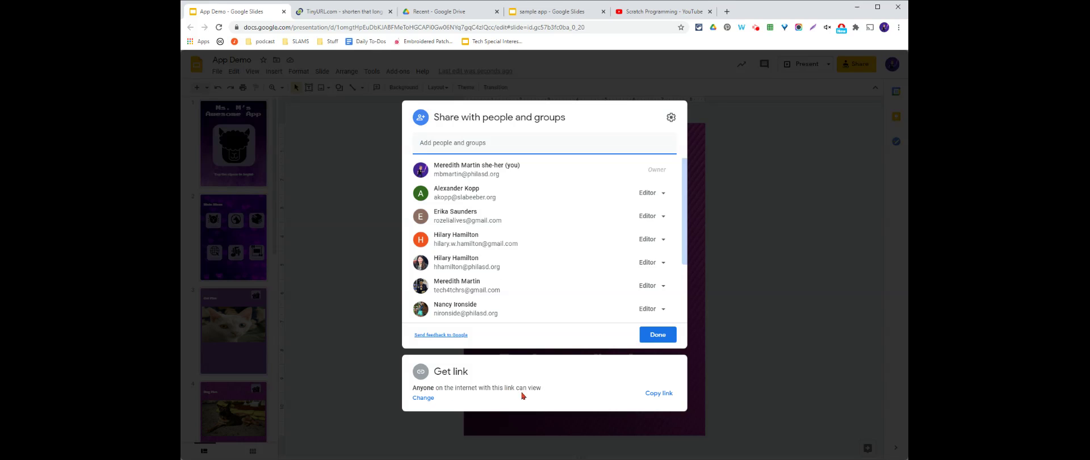
Copy the presentation's view link and close the sharing dialog with Done
{"action": "left_click", "coordinate": [663, 398]}
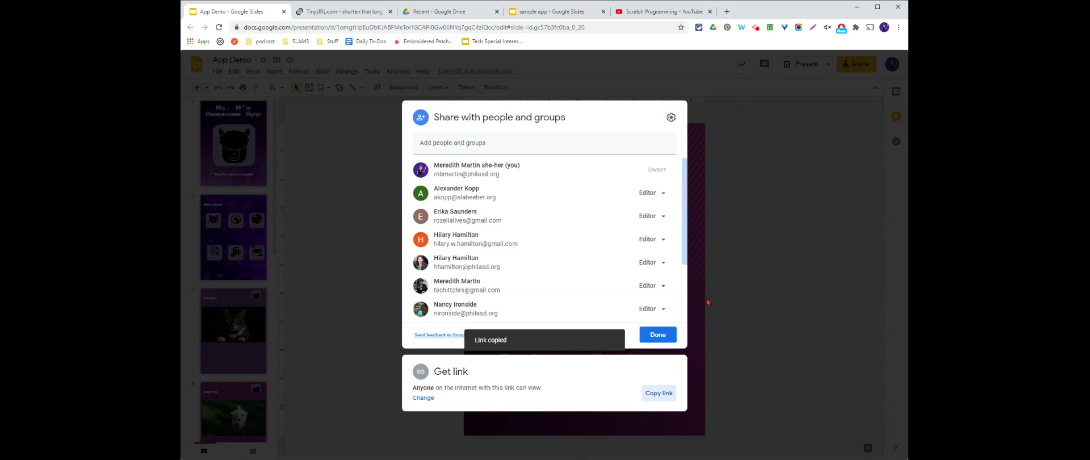
{"action": "left_click", "coordinate": [675, 338]}
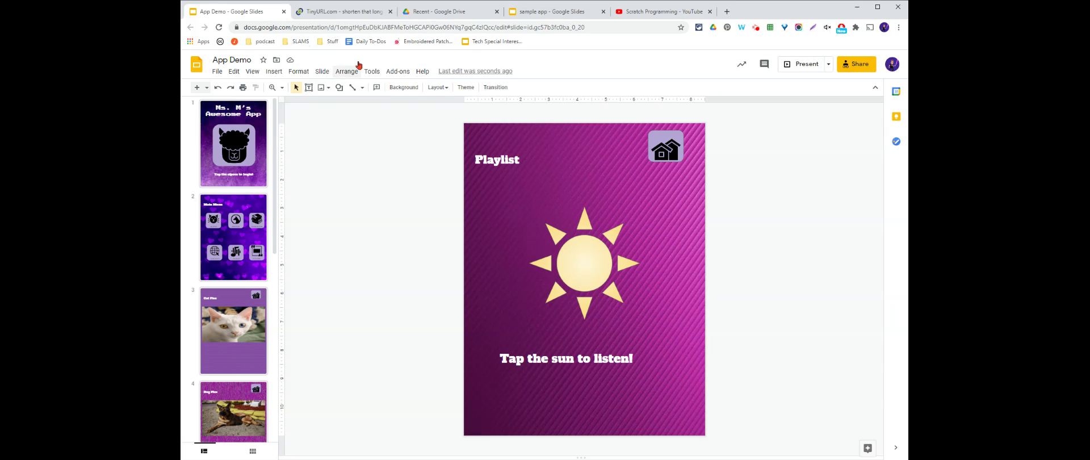
Paste the presentation link into TinyURL and enter the custom alias msmapp
{"action": "left_click", "coordinate": [346, 13]}
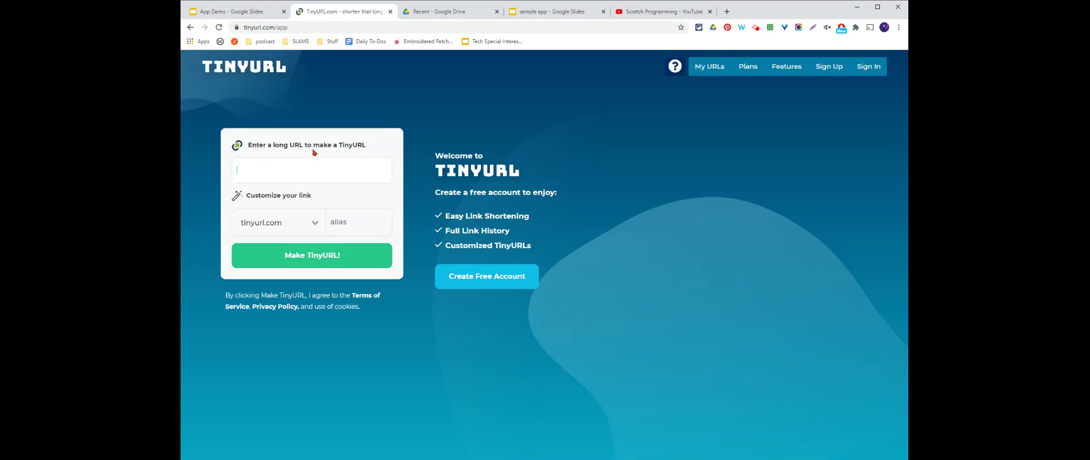
{"action": "key", "text": "ctrl+v"}
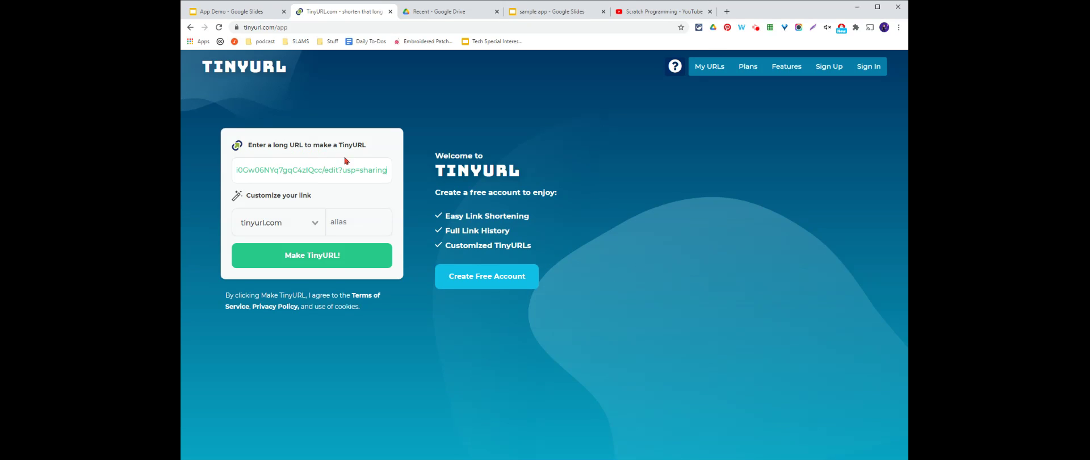
{"action": "left_click", "coordinate": [388, 199]}
{"action": "left_click", "coordinate": [374, 222]}
{"action": "left_click", "coordinate": [324, 222]}
{"action": "left_click", "coordinate": [348, 220]}
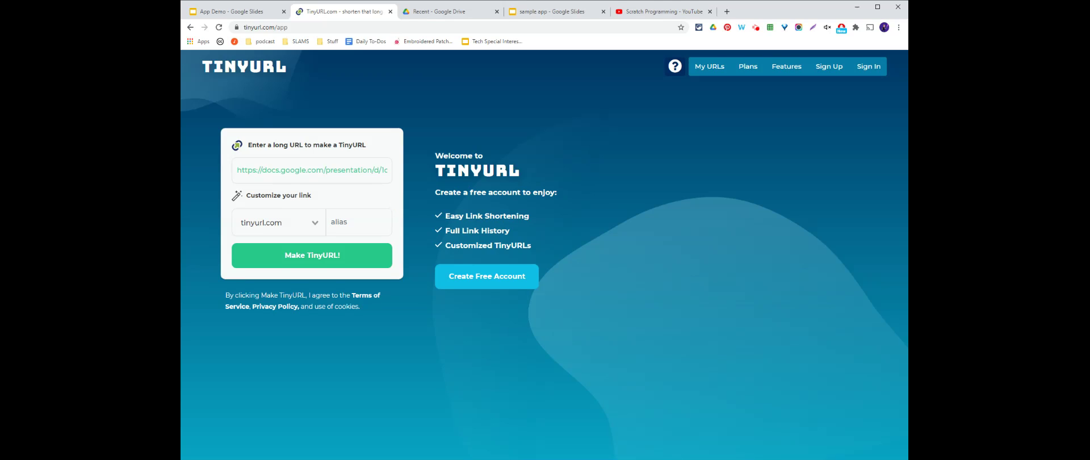
{"action": "type", "text": "msmapp"}
After msmapp is rejected, create tinyurl.com/msmappofawesome and copy the new short link
{"action": "left_click", "coordinate": [300, 255]}
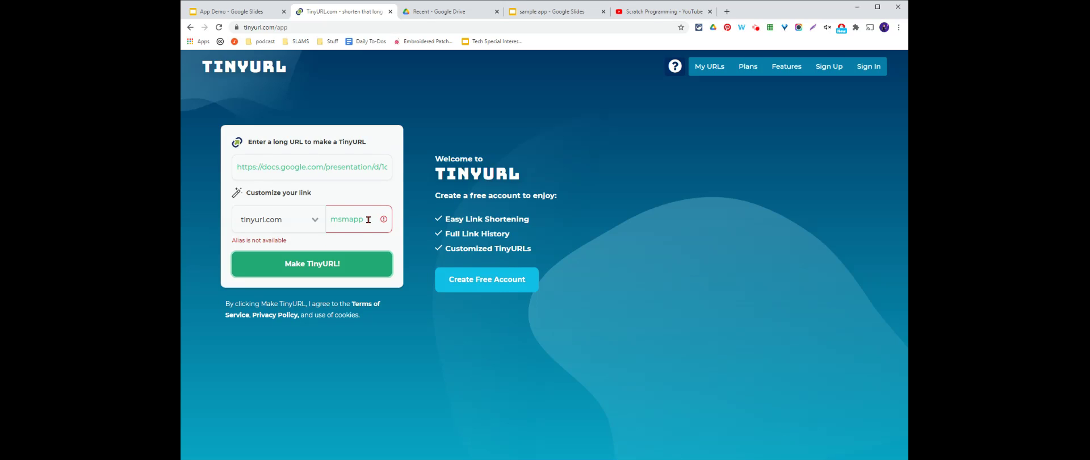
{"action": "left_click", "coordinate": [471, 177]}
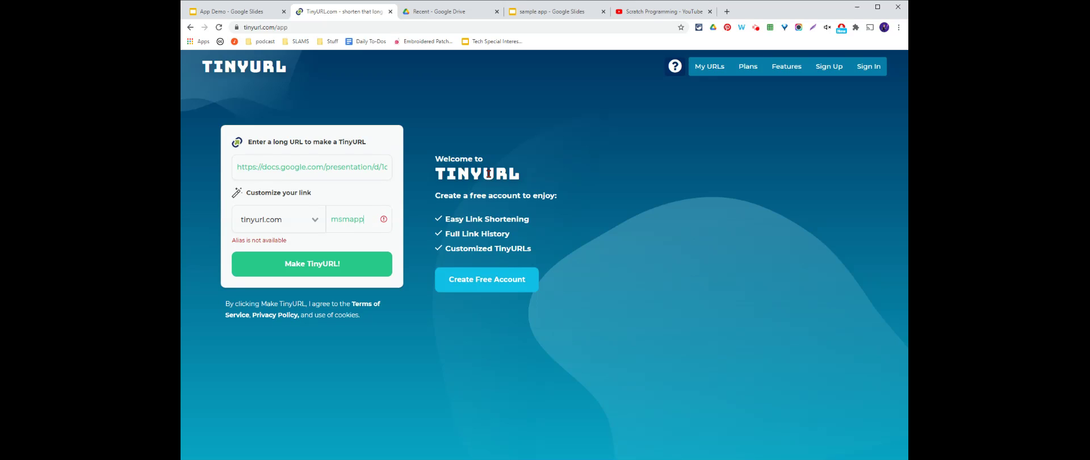
{"action": "type", "text": "awesomed"}
{"action": "key", "text": "BackSpace"}
{"action": "left_click", "coordinate": [305, 261]}
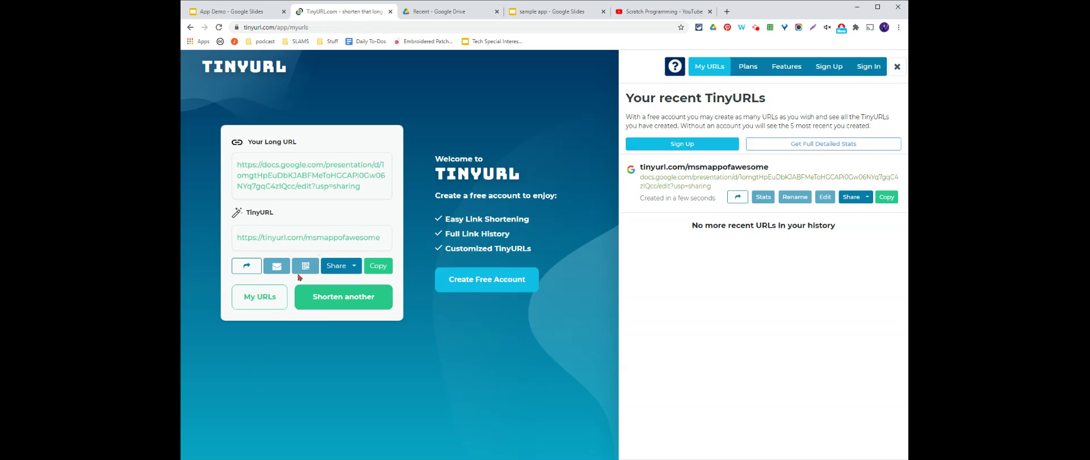
{"action": "left_click", "coordinate": [377, 270]}
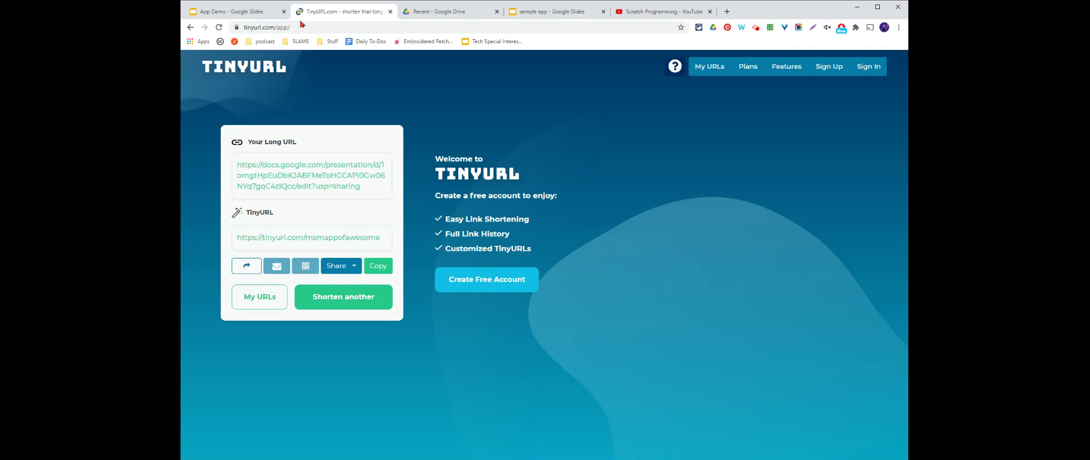
Return to the App Demo deck and show the 'Ms. M's Awesome App' title slide
{"action": "left_click", "coordinate": [257, 10]}
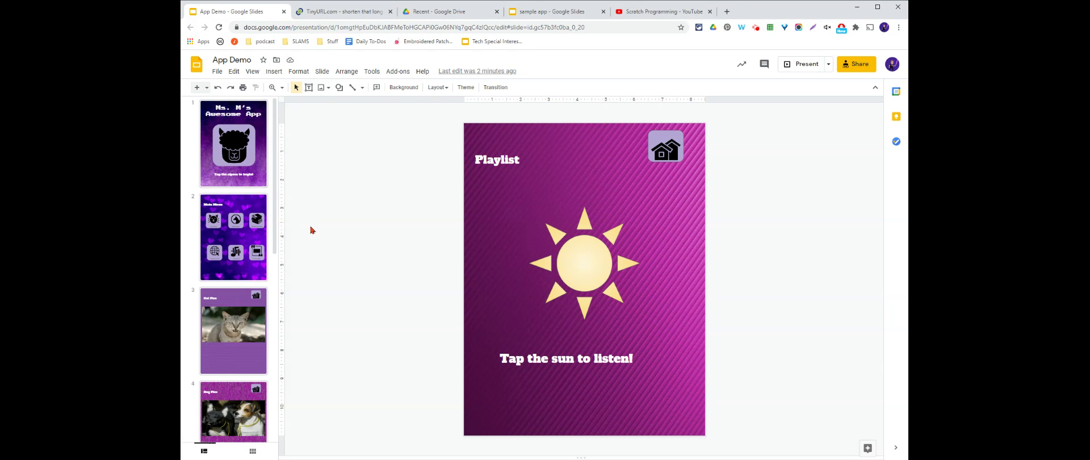
{"action": "left_click", "coordinate": [248, 143]}
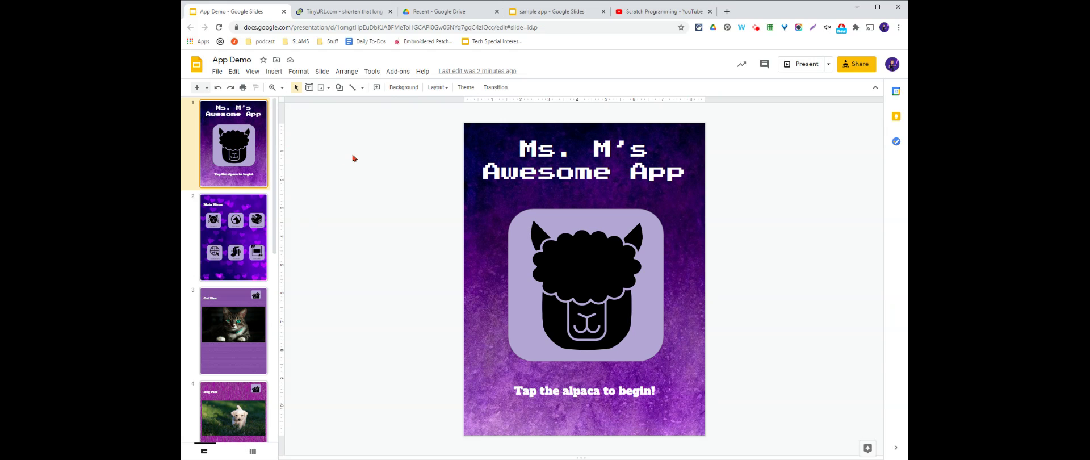